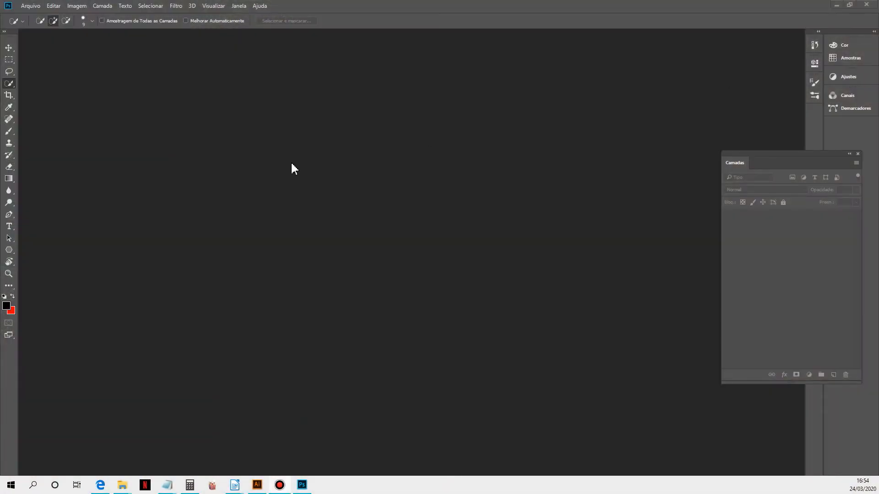
Step: Review the Rect monster artwork and the Colorlib hoodie mockups web page before starting the mockup
left_click(257, 485)
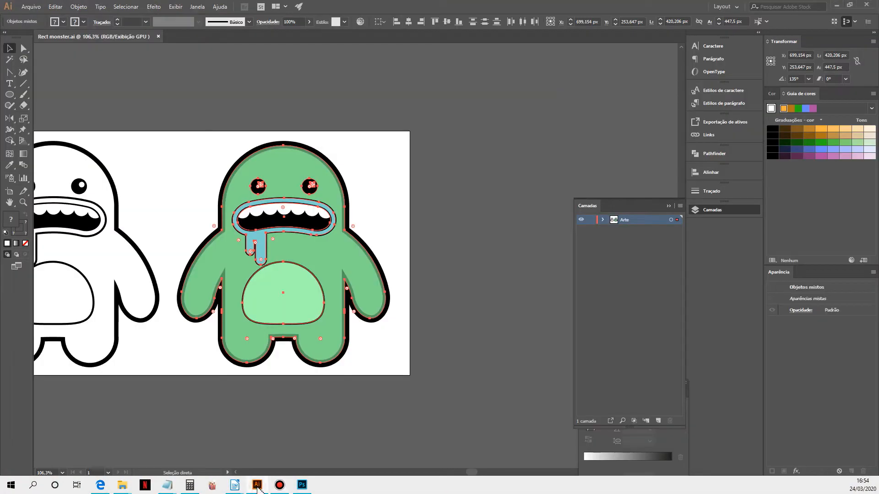
left_click(433, 417)
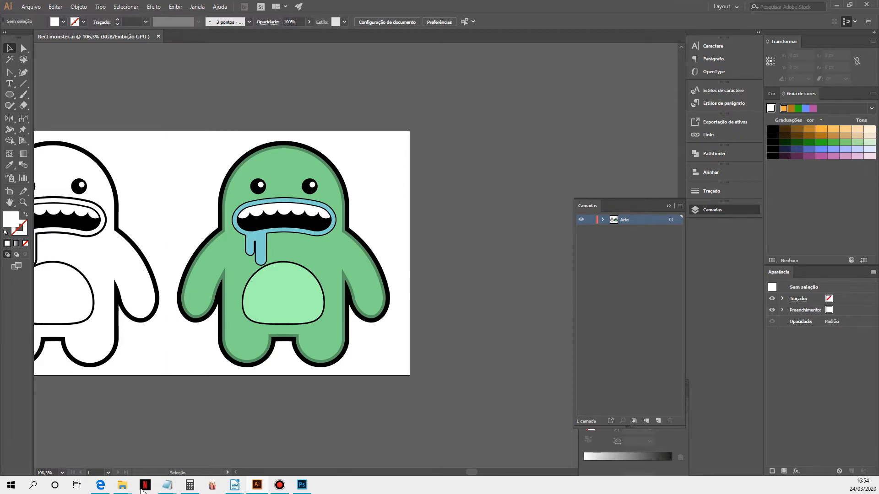
left_click(100, 485)
left_click(391, 9)
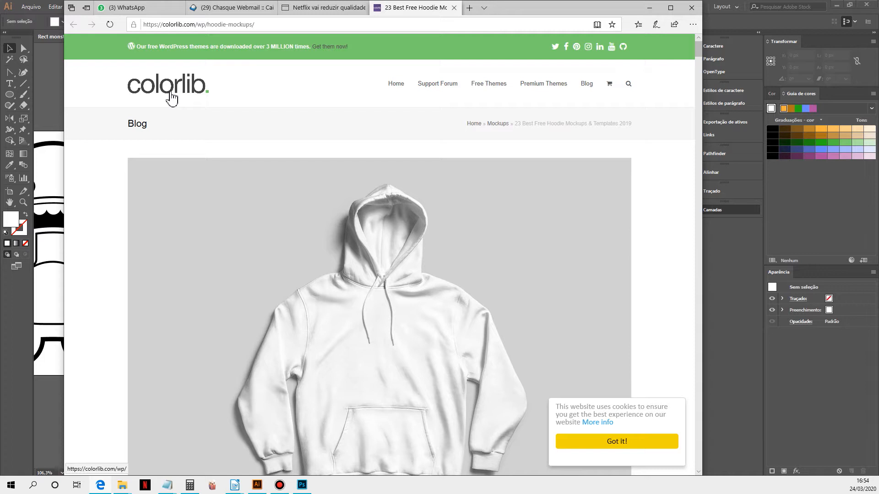
scroll(530, 249, "down", 2)
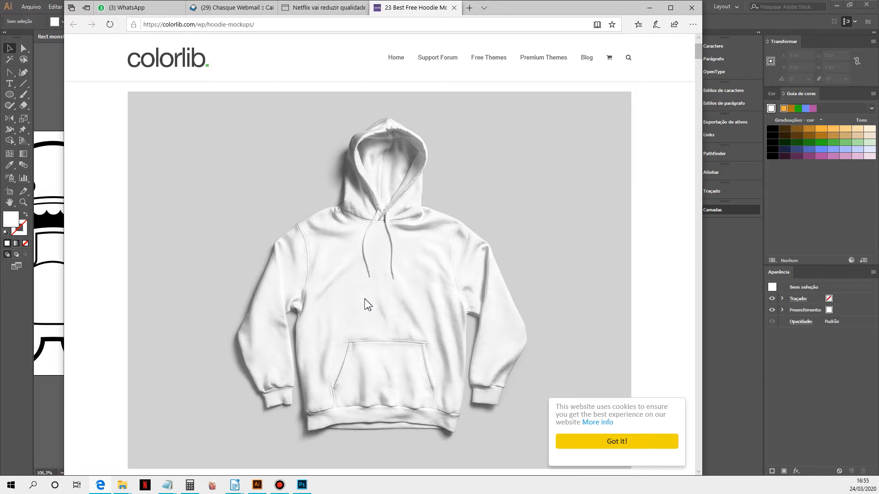
left_click(754, 27)
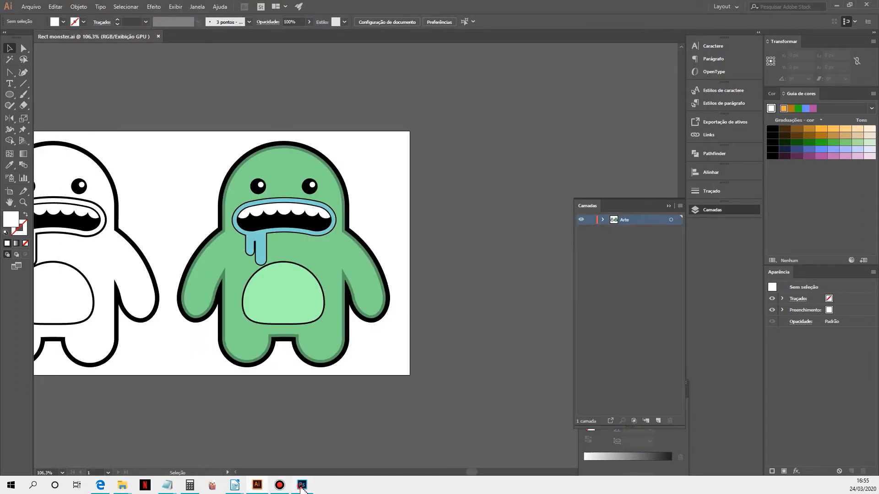
Step: Switch to Photoshop and open the hoodie-mockups.jpg image from the Mockup folder
left_click(300, 488)
left_click(29, 7)
left_click(30, 24)
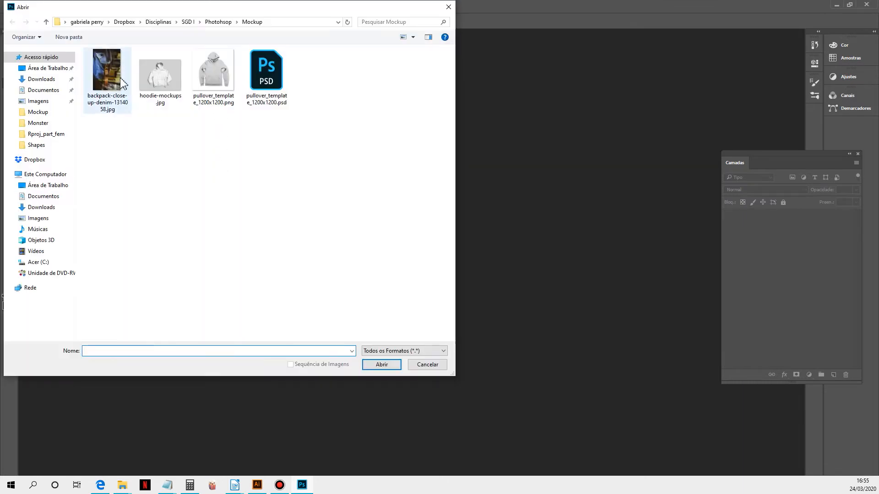
left_click(160, 75)
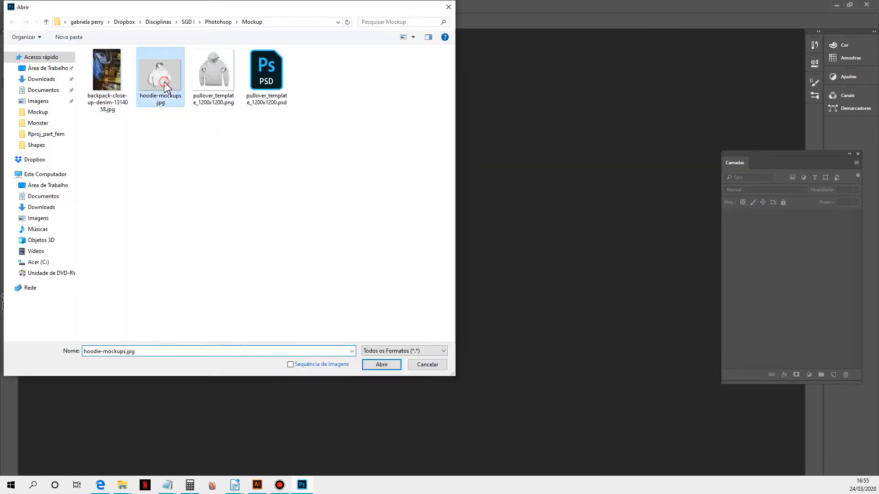
left_click(393, 366)
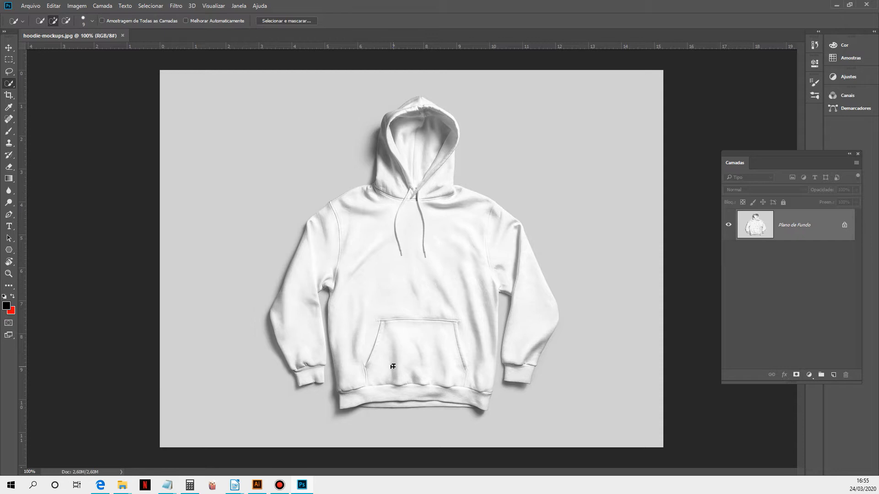
Step: Duplicate the background layer and hide the original background layer
key("ctrl+j")
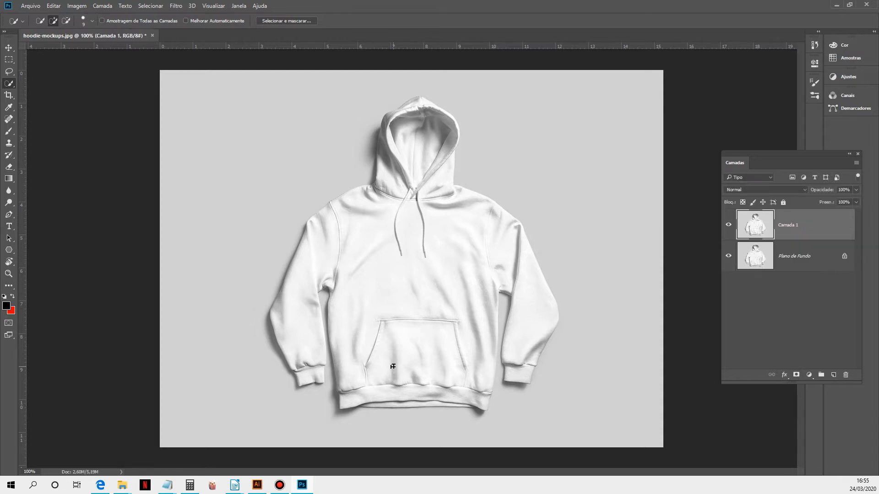
left_click(729, 259)
Step: Select the whole hoodie with the Quick Selection tool using an enlarged brush
left_click(398, 279, "ctrl")
left_click(398, 277, "ctrl+alt")
key("bracketright")
key("bracketright")
key("bracketright")
key("bracketright")
key("bracketright")
key("bracketright")
key("bracketright")
key("bracketright")
key("bracketright")
mouse_move(380, 225)
left_mouse_down()
mouse_move(373, 363)
mouse_move(382, 370)
mouse_move(445, 308)
mouse_move(455, 251)
mouse_move(420, 185)
mouse_move(413, 145)
left_mouse_up()
mouse_move(516, 319)
left_mouse_down()
mouse_move(532, 306)
mouse_move(535, 339)
left_mouse_up()
left_click_drag(287, 300, 303, 361)
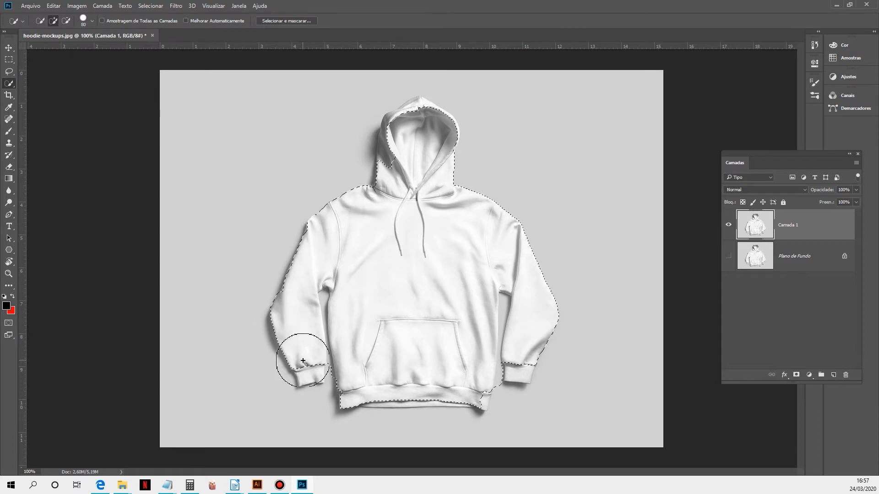
Step: Shrink the brush and add the left sleeve cuff to the selection
key("bracketleft")
key("bracketleft")
key("bracketleft")
key("bracketleft")
key("bracketleft")
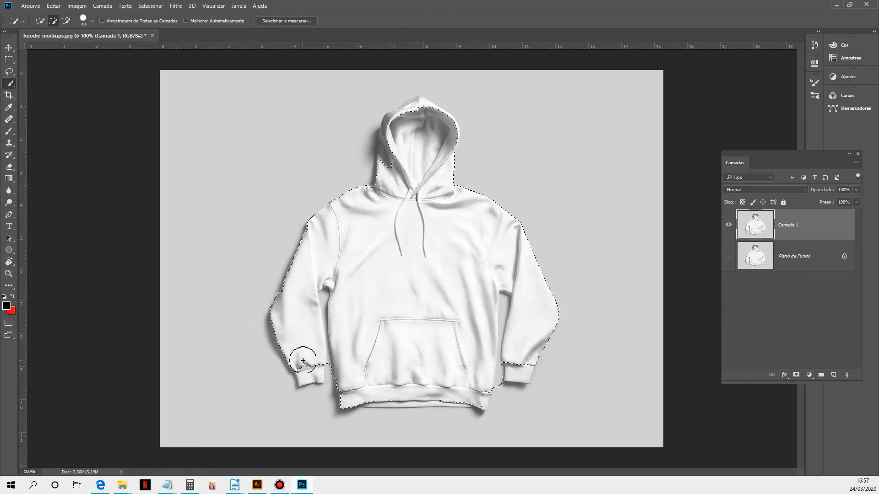
scroll(303, 361, "up", 2)
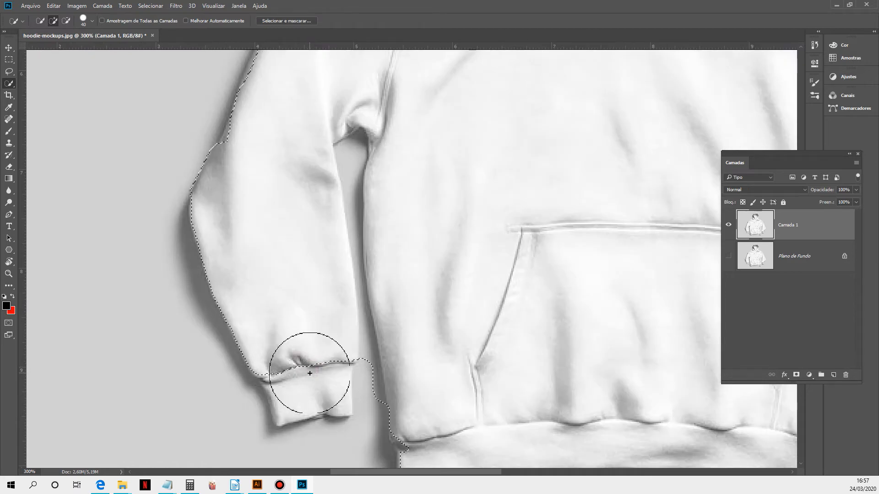
left_click(308, 378)
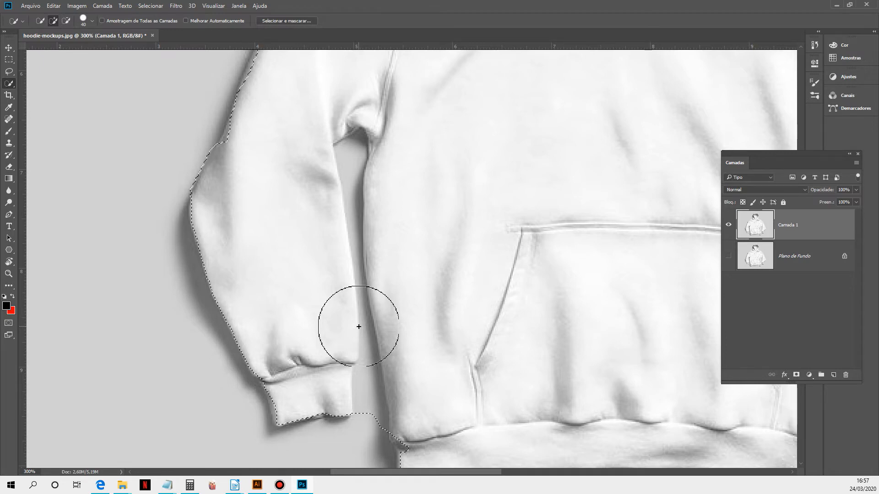
Step: Subtract the background gap between the left sleeve and the body from the selection with a smaller brush
key("bracketleft")
key("bracketleft")
key("bracketleft")
key("bracketleft")
key("bracketleft")
key("bracketleft")
key("bracketleft")
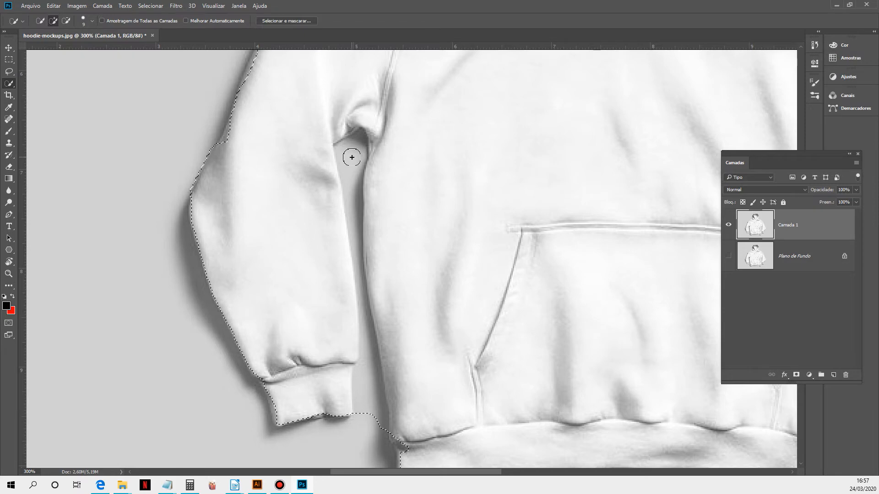
key("alt")
key("alt")
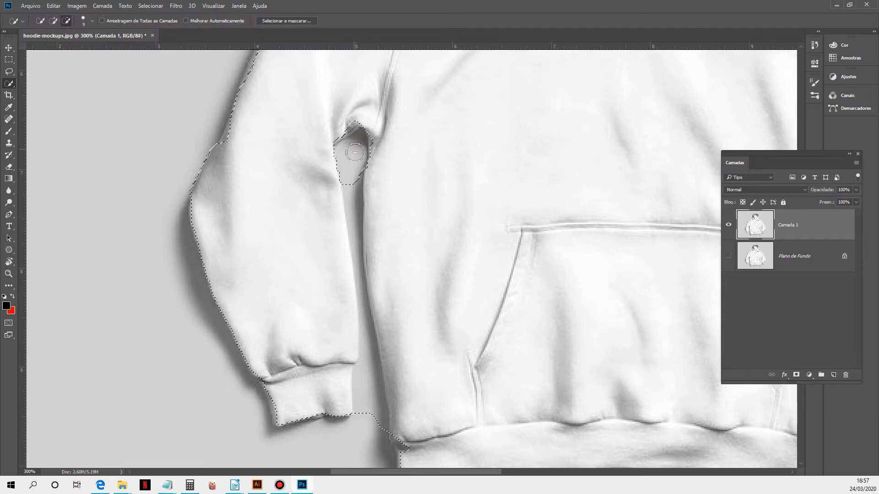
left_click_drag(355, 187, 356, 213)
left_click_drag(356, 251, 368, 360)
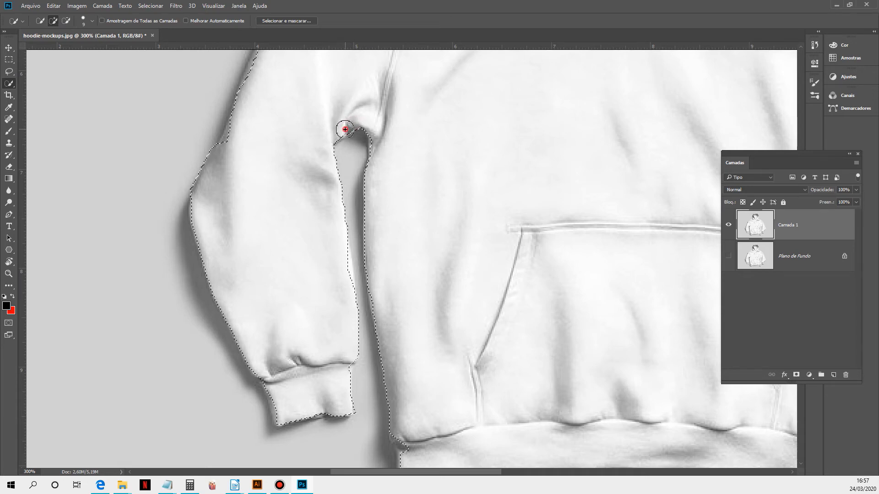
Step: Refine the selection edges along the left armpit, sleeve and shoulder
left_click(345, 129)
left_click(233, 129)
left_click_drag(252, 129, 228, 298)
left_click_drag(243, 225, 242, 258)
left_click(278, 157)
left_click(278, 149)
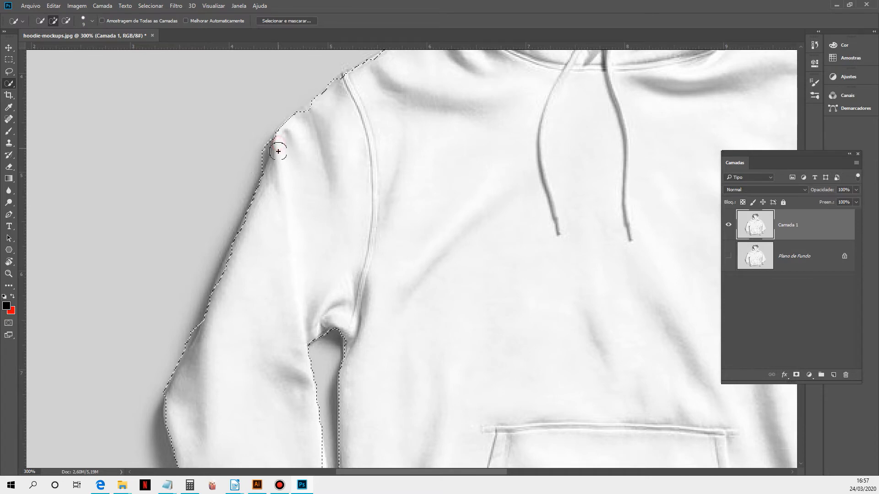
left_click(261, 142, "alt")
left_click(261, 146, "alt")
left_click(262, 155, "alt")
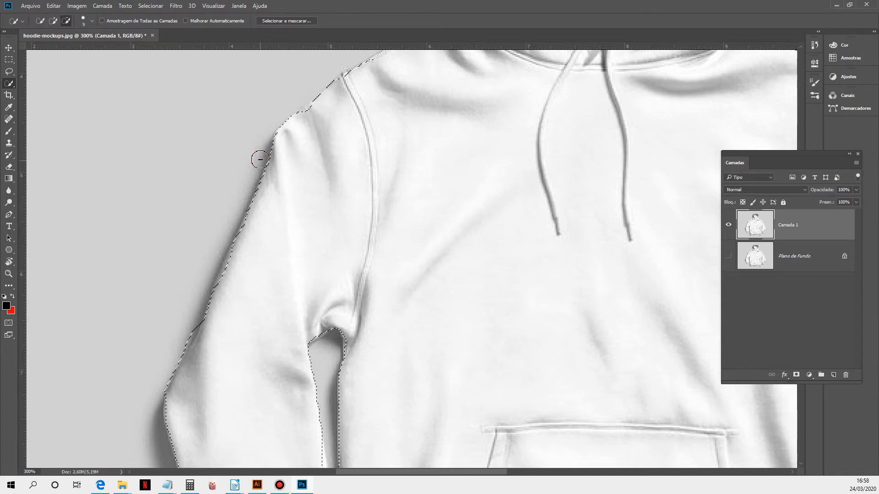
Step: Refine the selection around the neck and the outer edges of the hood, removing the shadow
mouse_move(345, 113)
left_mouse_down()
mouse_move(333, 153)
mouse_move(296, 199)
left_mouse_up()
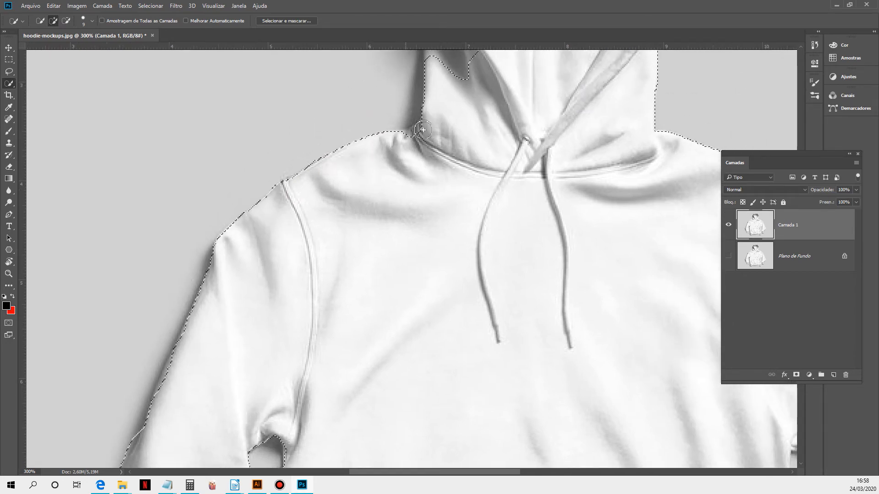
mouse_move(421, 132)
left_mouse_down()
mouse_move(406, 138)
mouse_move(417, 137)
left_mouse_up()
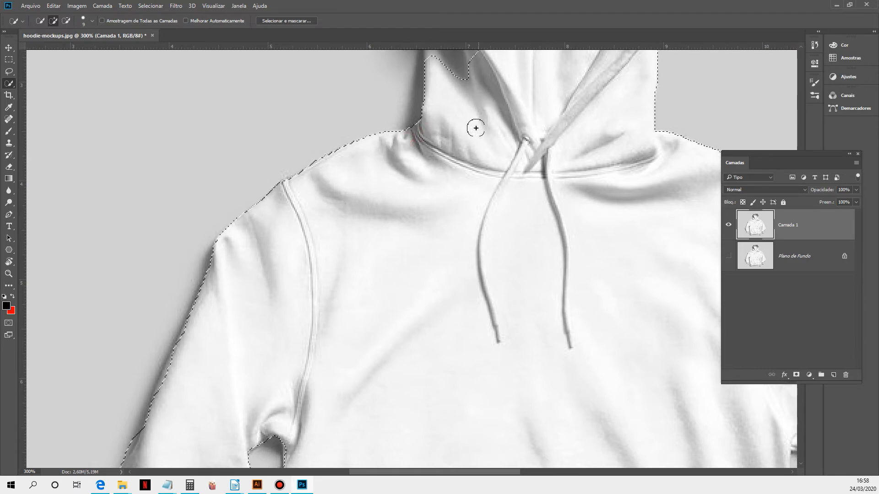
left_click_drag(475, 123, 422, 346)
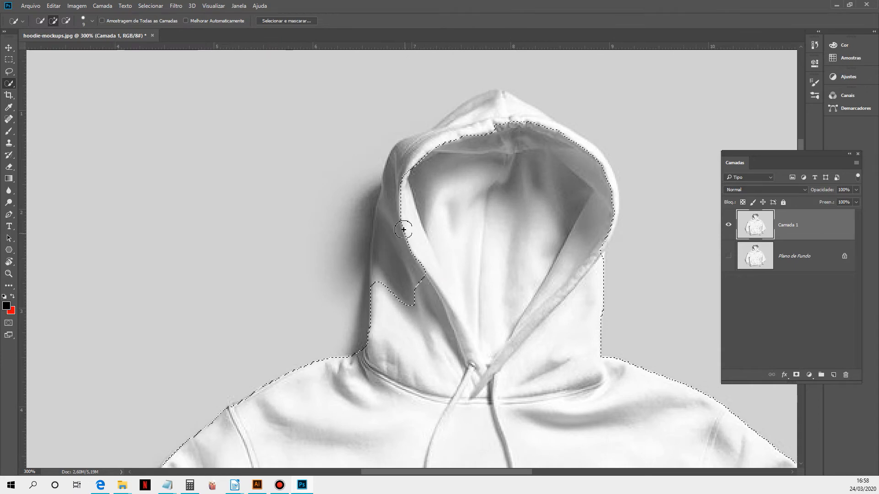
mouse_move(322, 192)
left_mouse_down()
mouse_move(265, 168)
mouse_move(299, 170)
left_mouse_up()
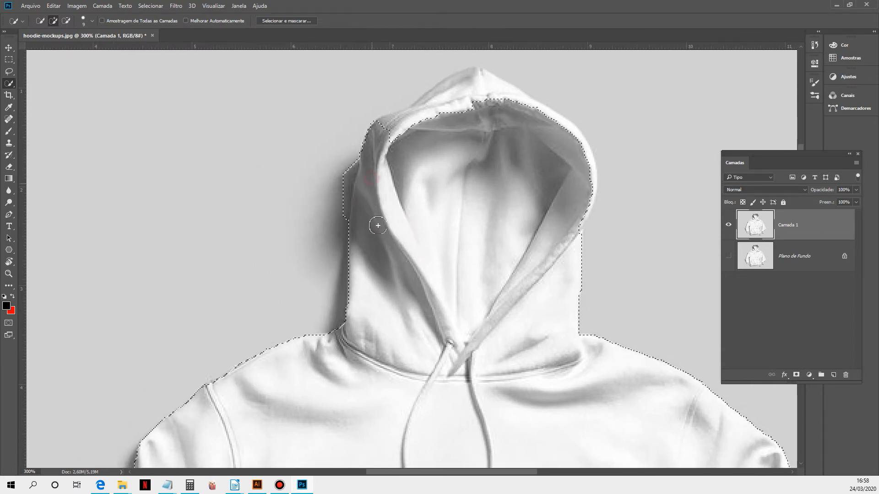
key("alt")
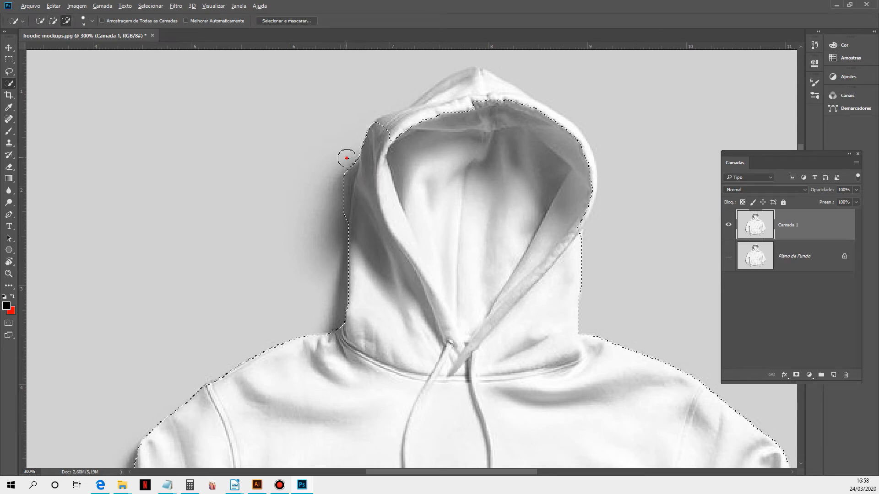
left_click_drag(342, 182, 340, 231)
mouse_move(410, 123)
left_mouse_down()
mouse_move(460, 100)
mouse_move(469, 84)
mouse_move(406, 119)
left_mouse_up()
left_click_drag(534, 108, 553, 124)
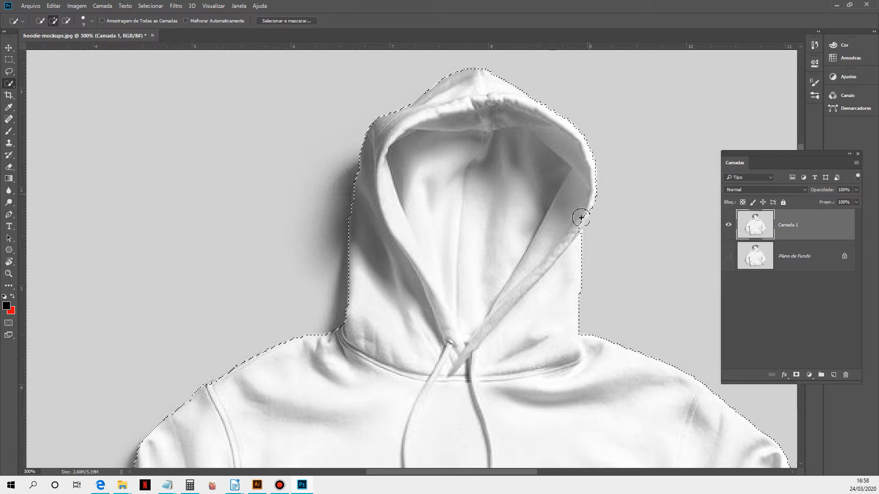
left_click_drag(587, 170, 590, 179)
Step: Refine the selection along the right sleeve and the gap between it and the body
left_click_drag(633, 341, 465, 61)
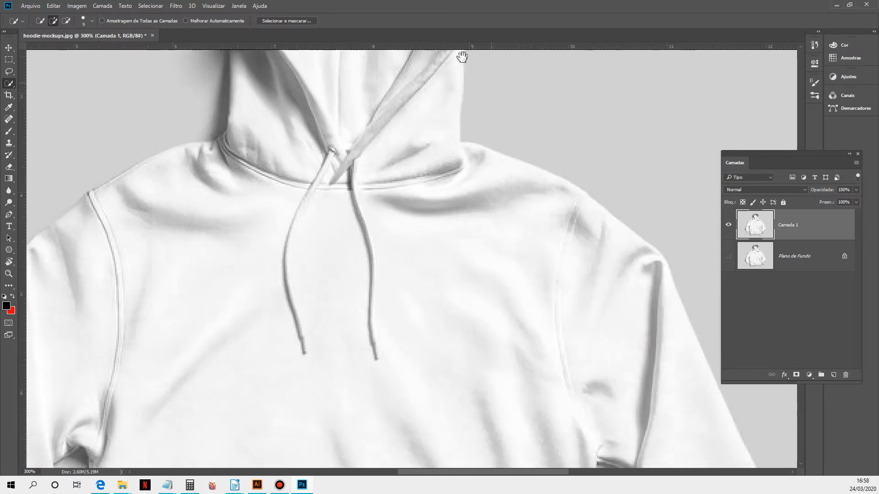
scroll(433, 202, "down", 2)
left_click(432, 199)
scroll(498, 298, "up", 2)
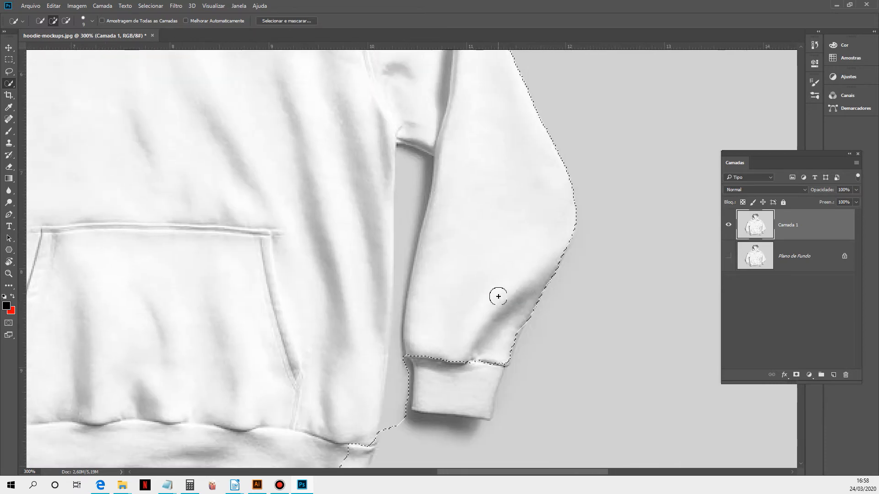
left_click(407, 162, "alt")
mouse_move(408, 163)
left_mouse_down()
mouse_move(416, 169)
mouse_move(392, 439)
left_mouse_up()
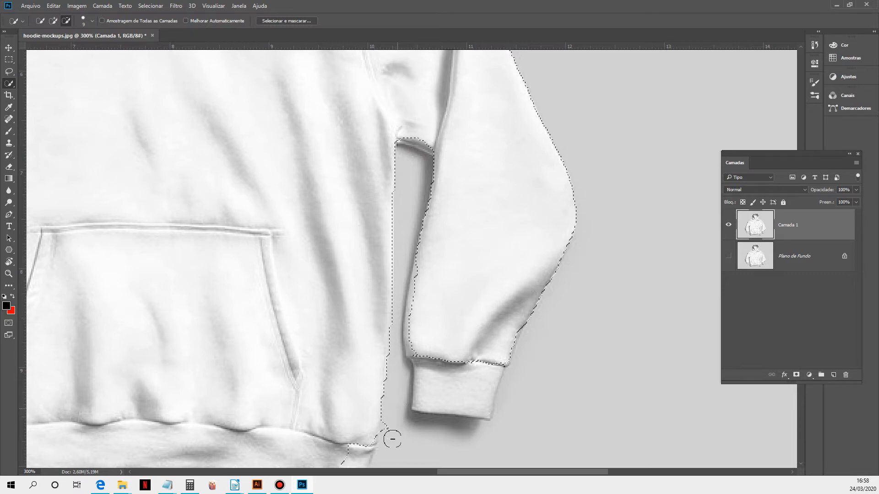
left_click(418, 142)
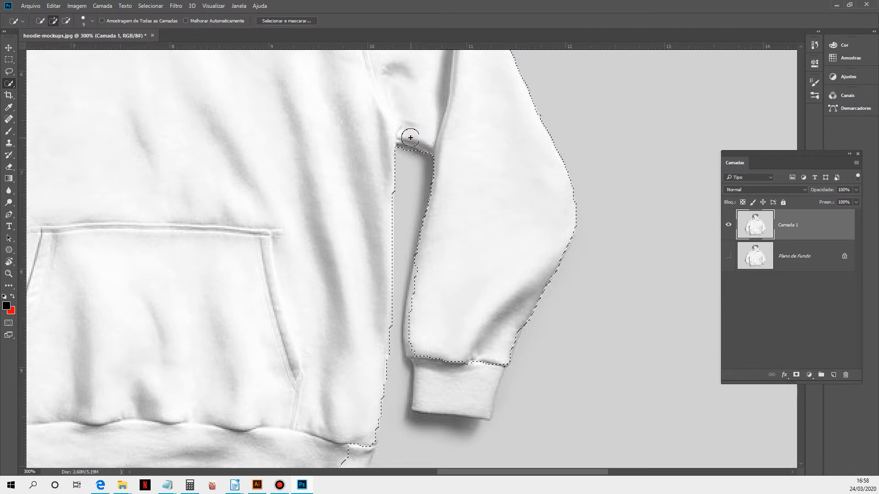
left_click_drag(415, 266, 430, 219)
left_click(400, 143)
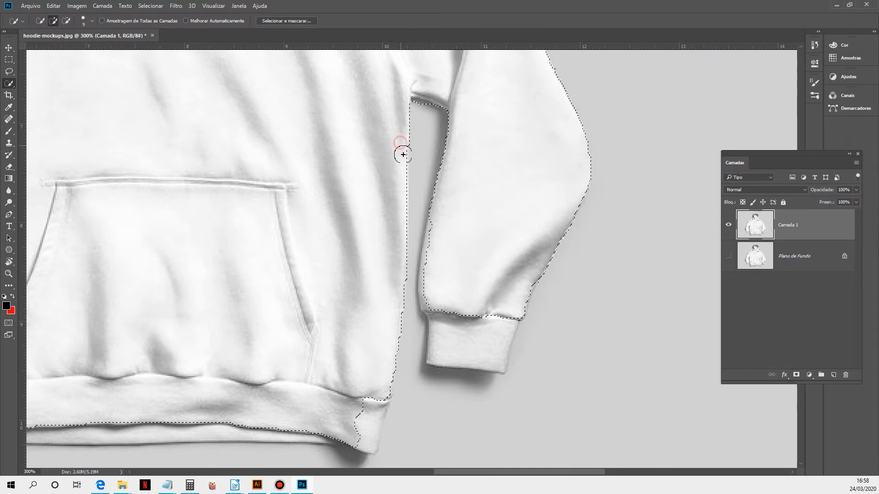
left_click(400, 203)
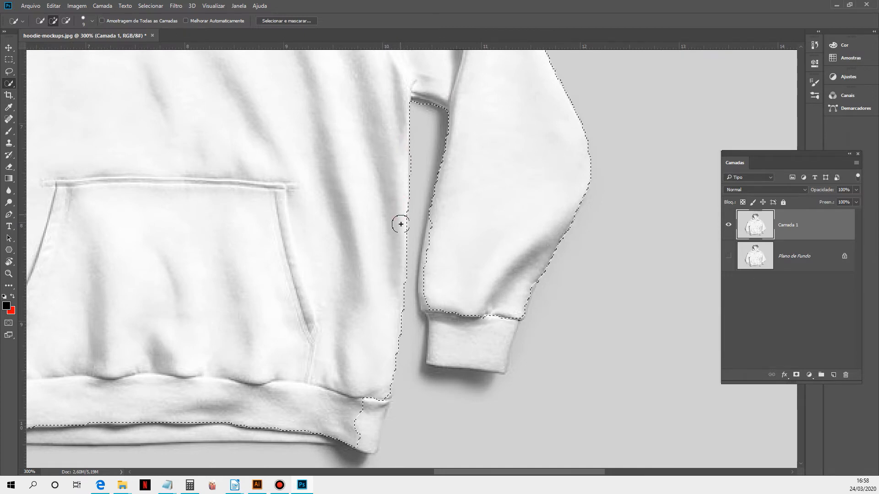
left_click_drag(359, 276, 379, 219)
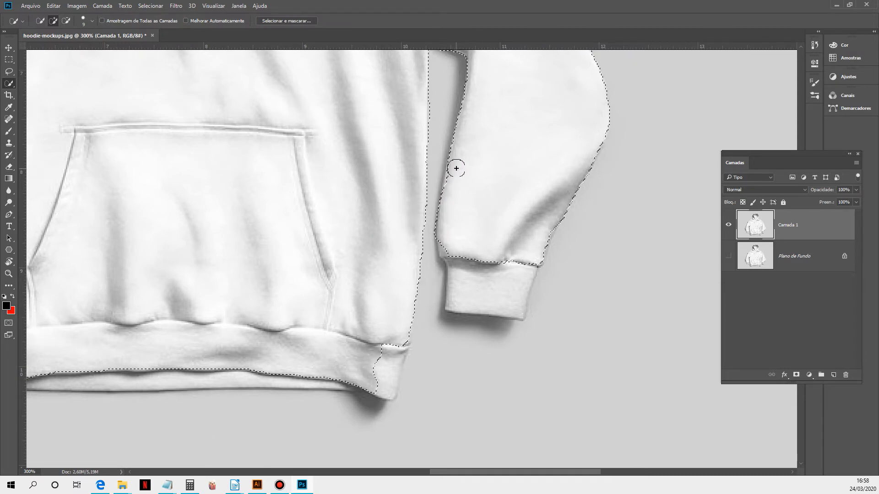
Step: Refine the selection around the right sleeve cuff and the lower right corner of the hem
left_click_drag(444, 244, 450, 260)
left_click(453, 306)
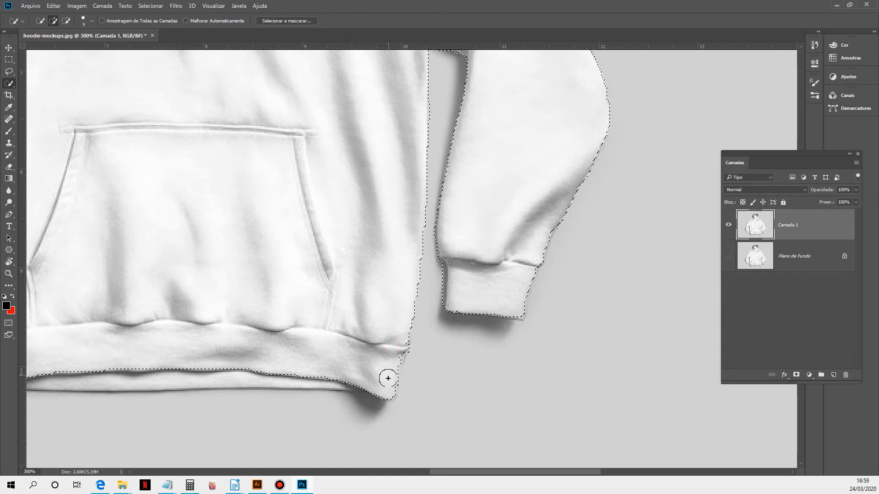
left_click(389, 396)
left_click(423, 359, "alt")
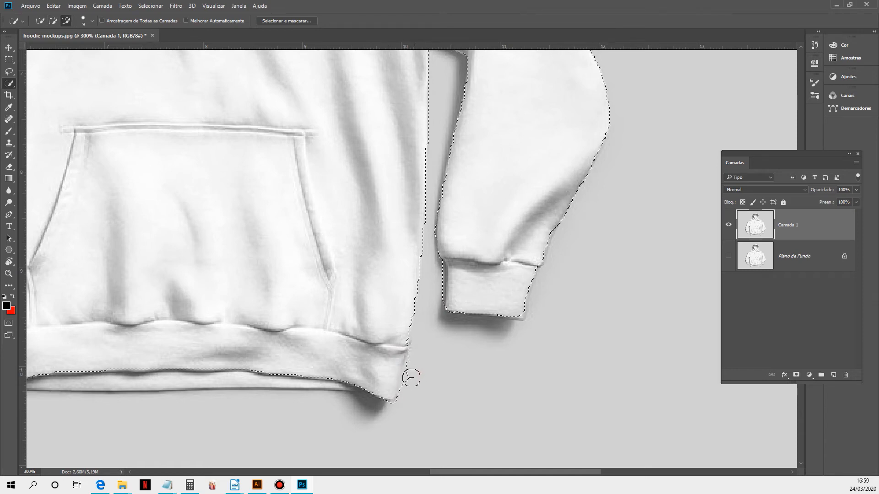
left_click(413, 358)
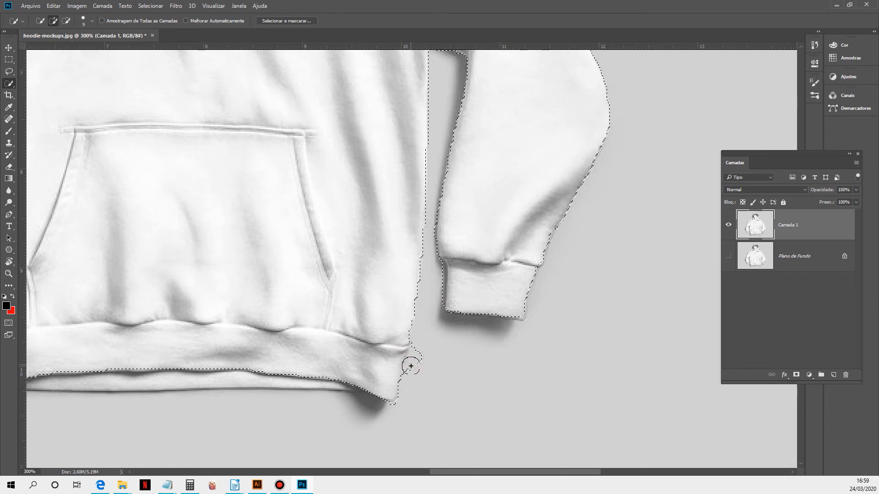
left_click(405, 357, "alt")
Step: Refine the selection along the bottom hem, removing the shadow at both of its corners
left_click_drag(292, 375, 423, 330)
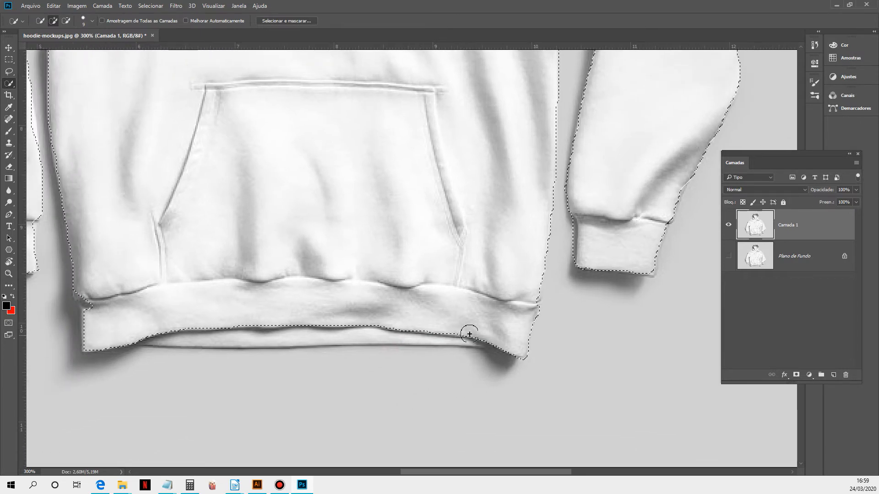
left_click_drag(480, 337, 343, 333)
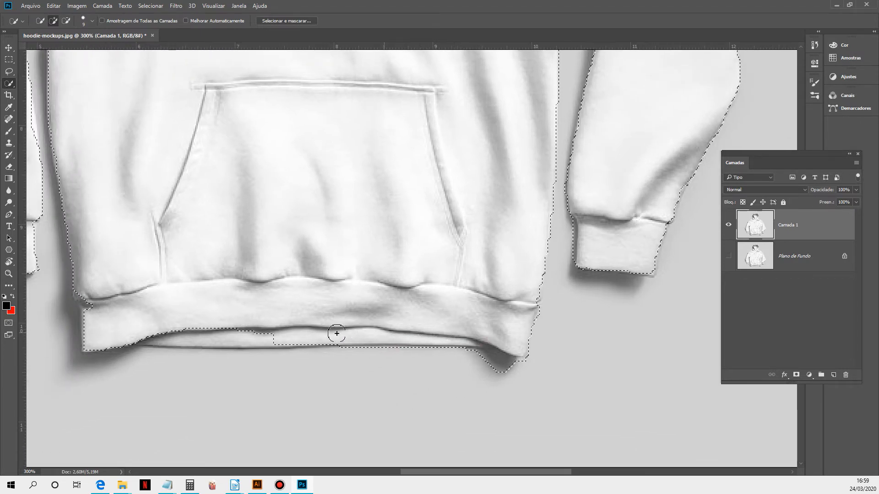
left_click_drag(236, 334, 171, 330)
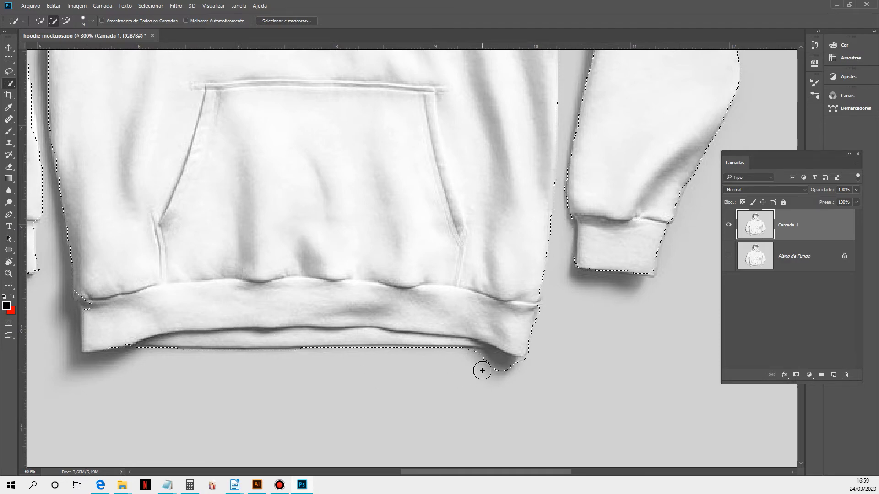
key("alt")
mouse_move(493, 372)
left_mouse_down()
mouse_move(471, 353)
mouse_move(497, 365)
left_mouse_up()
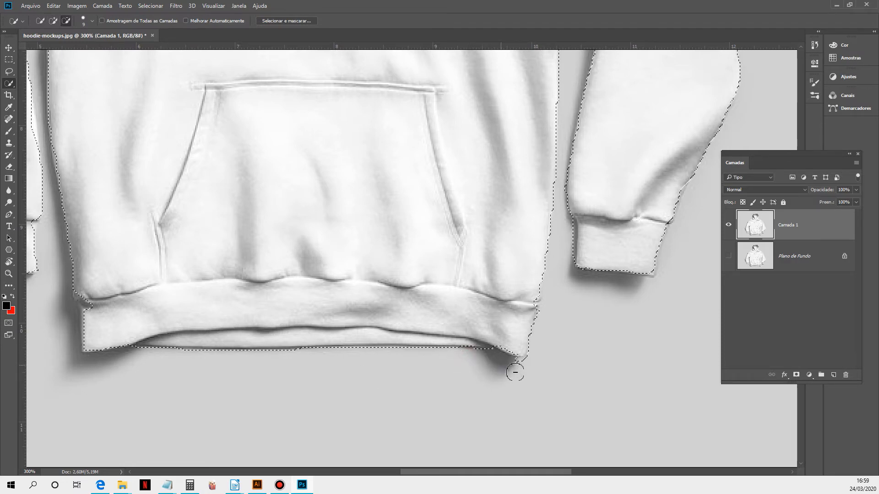
mouse_move(117, 338)
left_mouse_down()
mouse_move(100, 303)
mouse_move(89, 317)
left_mouse_up()
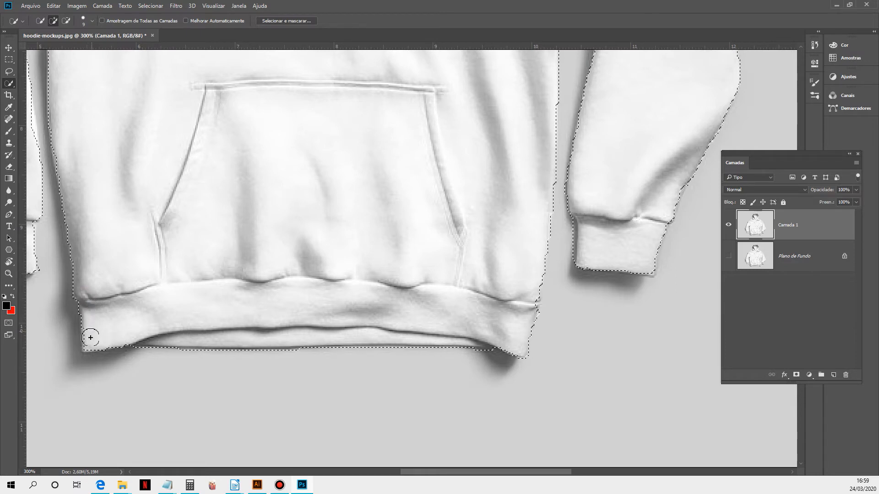
Step: Refine the selection along the left sleeve, its cuff and the outer shoulder edge
left_click_drag(118, 281, 271, 298)
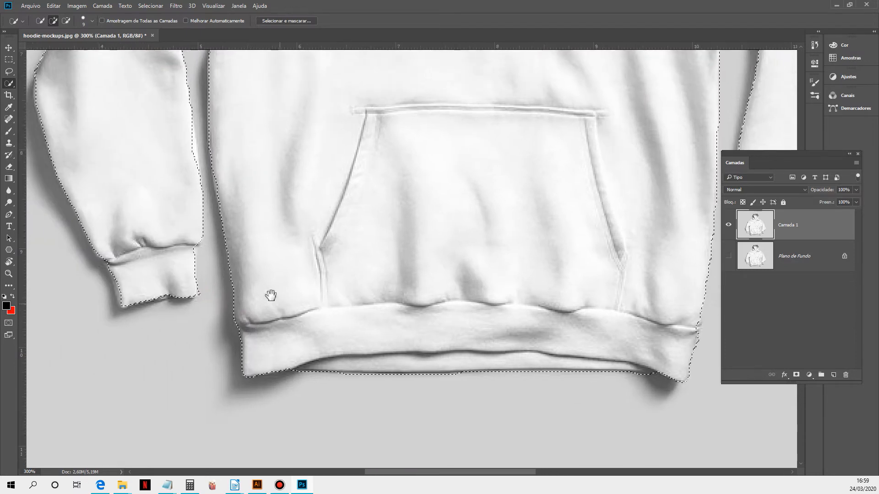
left_click(188, 246)
left_click(204, 291, "alt")
mouse_move(113, 260)
left_mouse_down()
mouse_move(120, 294)
mouse_move(105, 297)
left_mouse_up()
left_click_drag(107, 112, 134, 210)
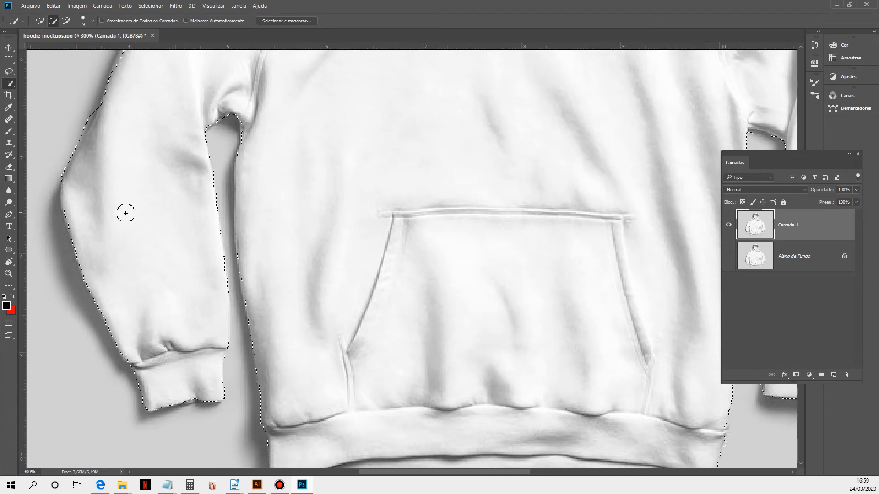
left_click(81, 114, "alt")
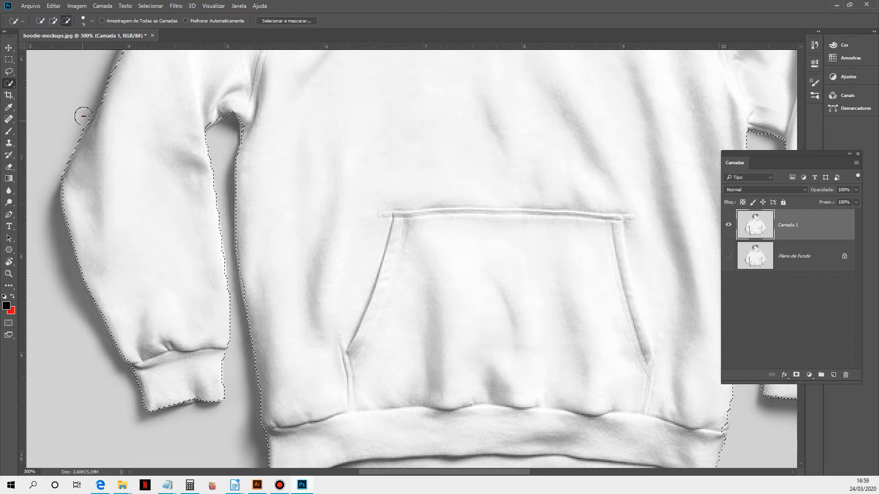
left_click(86, 113, "alt")
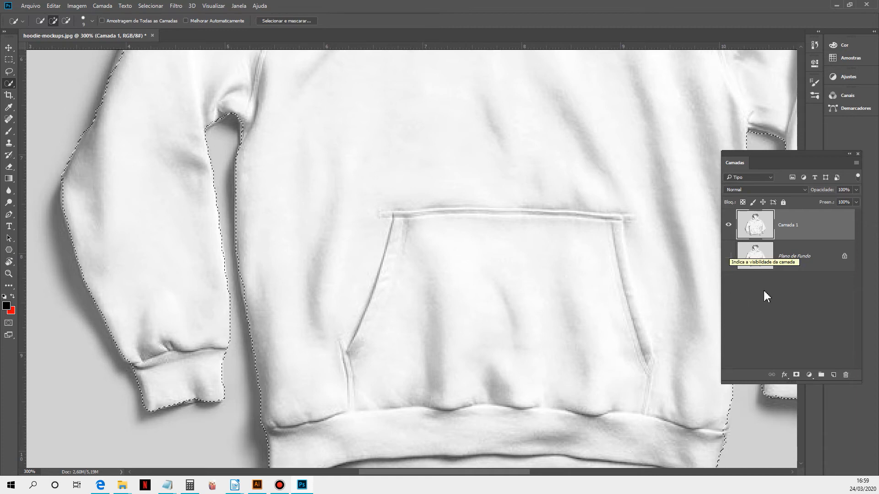
Step: Add a Solid Color fill layer from the selection and set its color to FF0000
left_click(488, 247, "alt")
left_click_drag(534, 229, 450, 323)
left_click(457, 276, "alt")
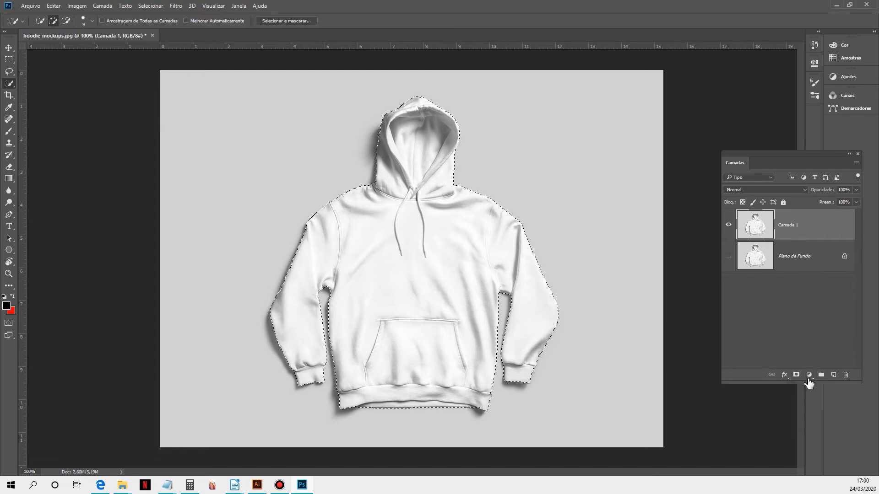
left_click(809, 376)
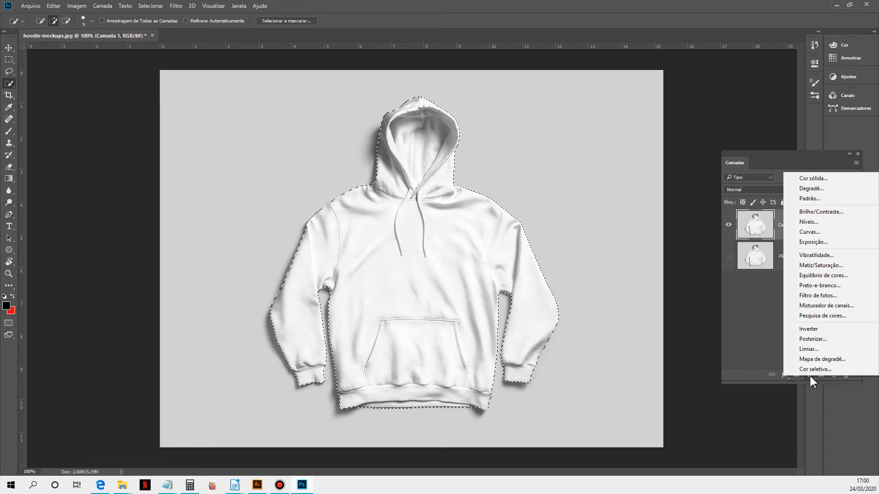
left_click(760, 350)
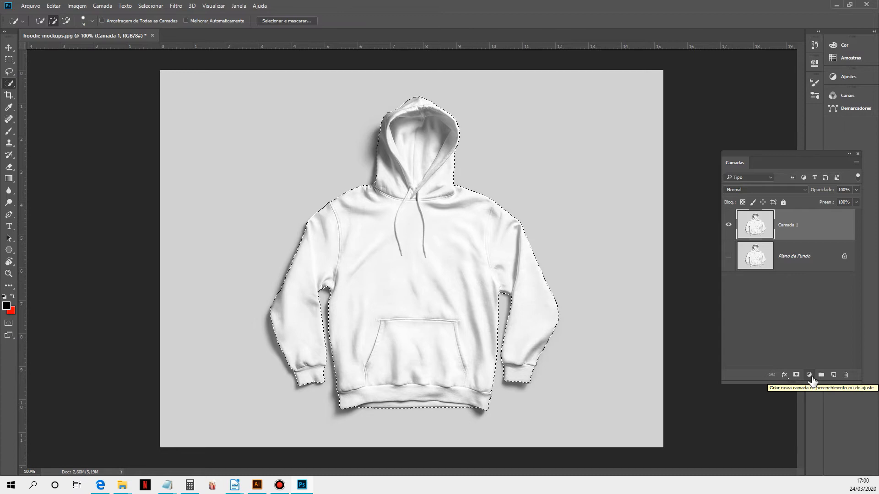
left_click(810, 376)
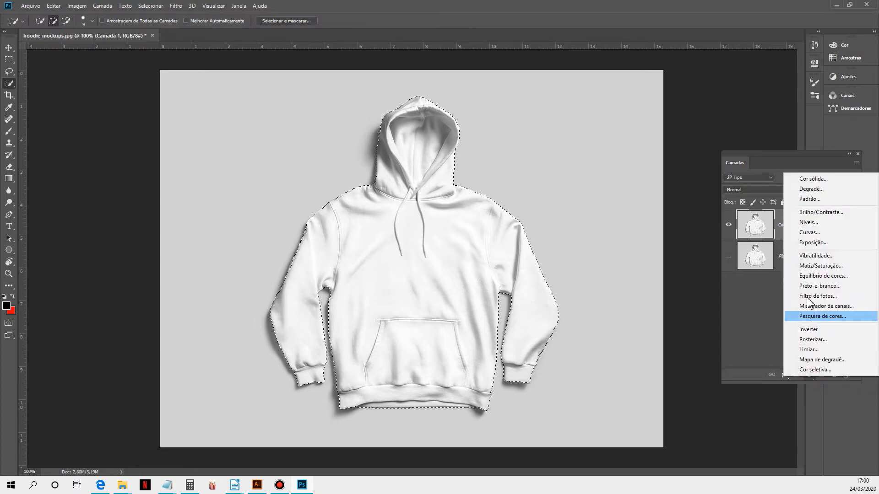
left_click(813, 179)
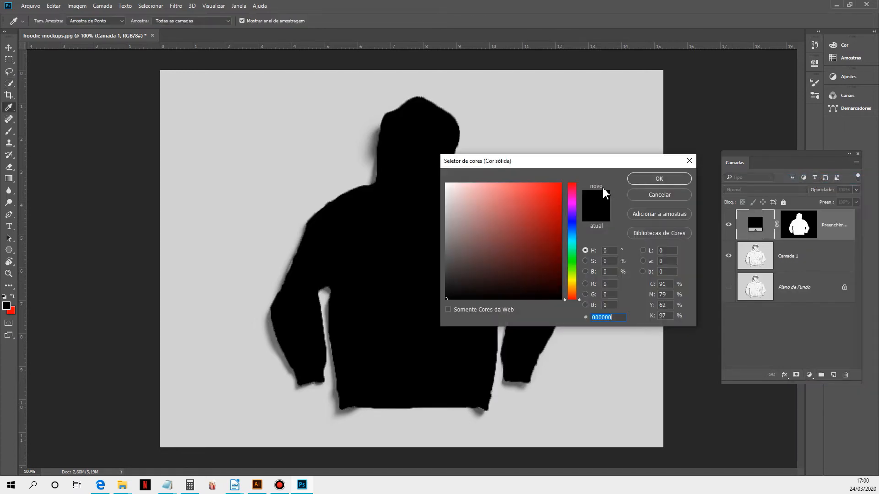
left_click_drag(481, 252, 570, 181)
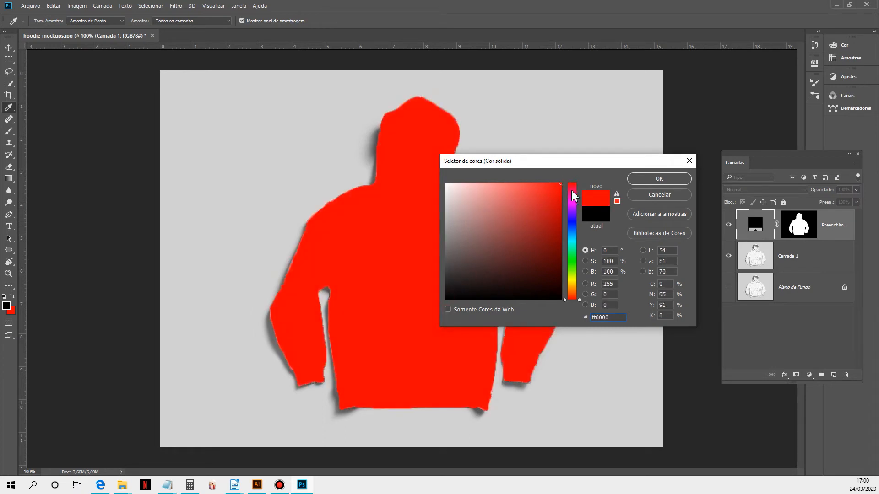
left_click(664, 182)
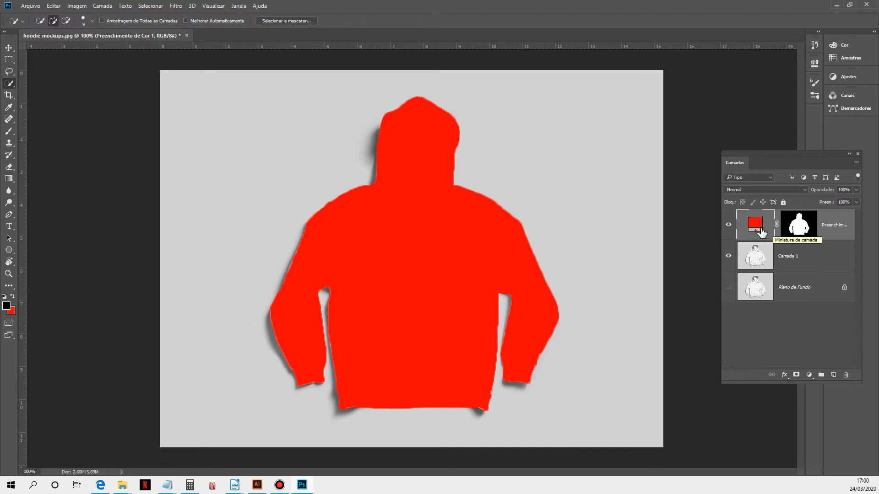
Step: Move the red fill layer below Camada 1 in the layer stack
left_click_drag(838, 231, 838, 271)
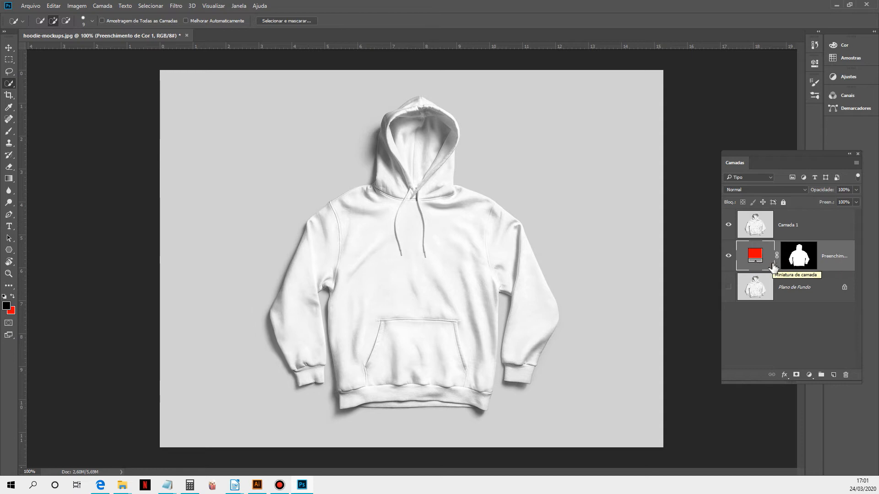
left_click_drag(773, 266, 807, 259)
left_click_drag(755, 161, 322, 156)
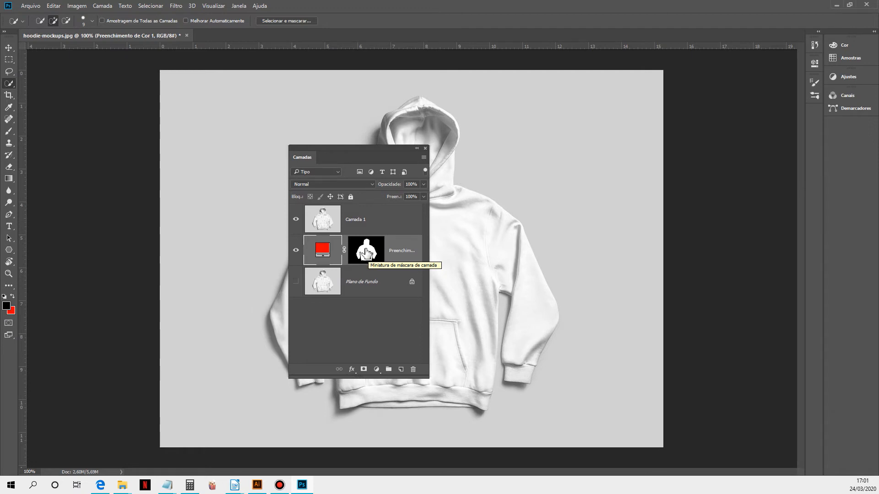
Step: Load the fill layer's mask as a selection and add it as a layer mask to Camada 1
left_click_drag(366, 251, 367, 252)
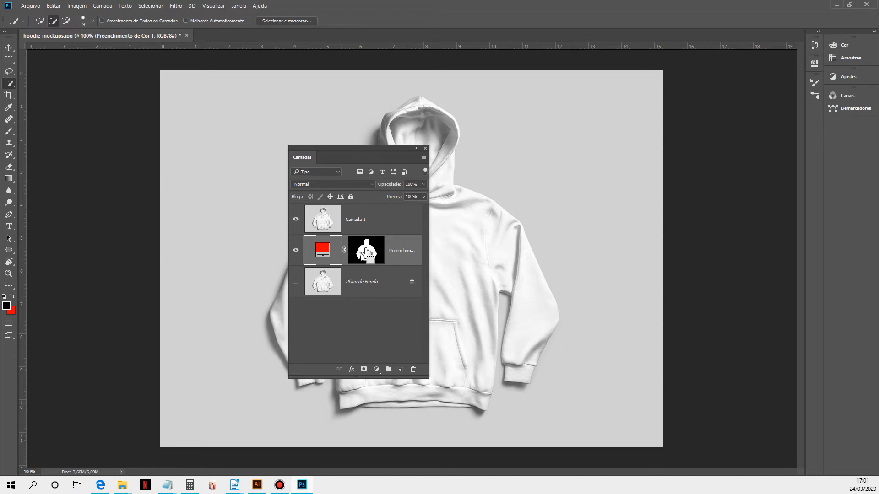
left_click_drag(367, 250, 371, 258)
left_click(369, 259, "ctrl")
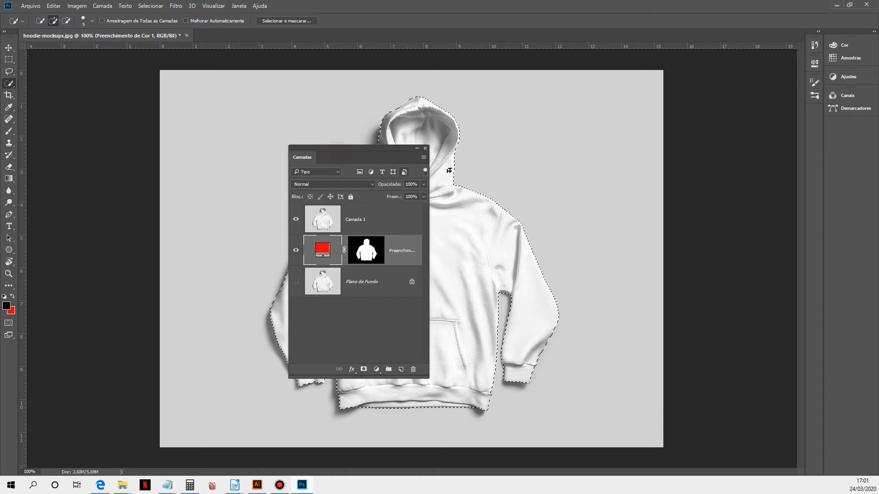
left_click(353, 224)
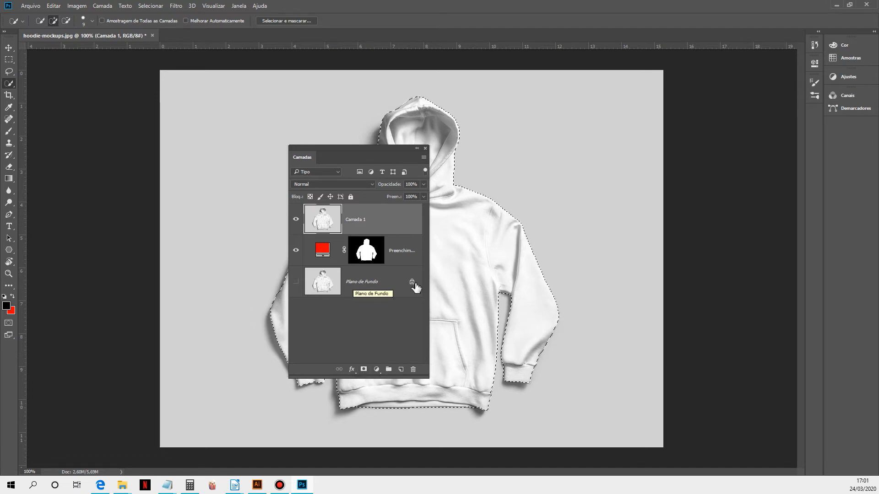
left_click(365, 371)
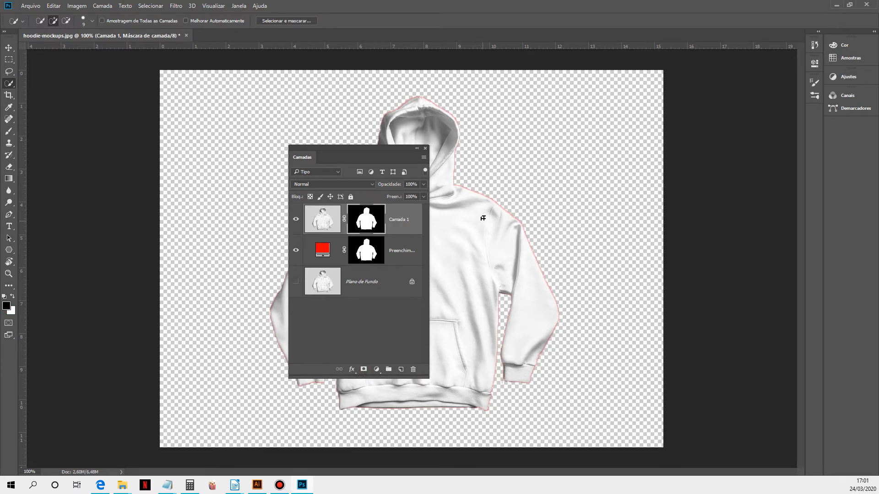
Step: Try painting along the left shoulder seam on Camada 1's mask with a smaller brush
left_click(481, 199)
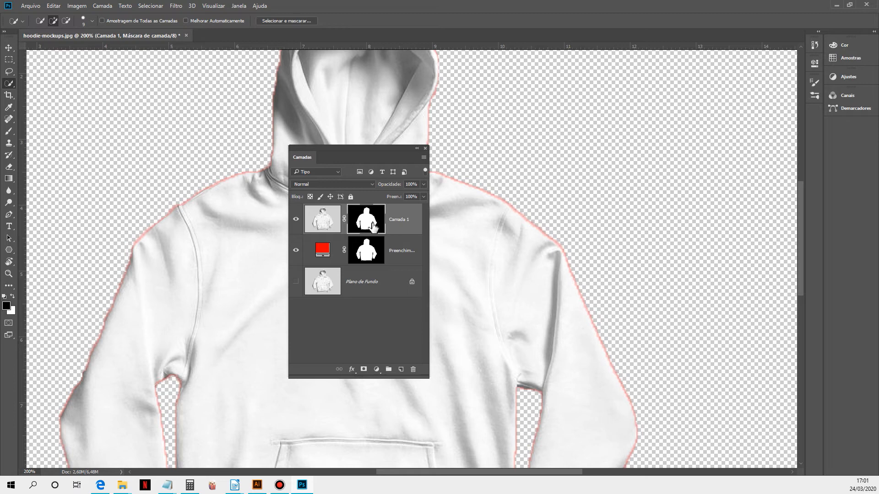
left_click(10, 132)
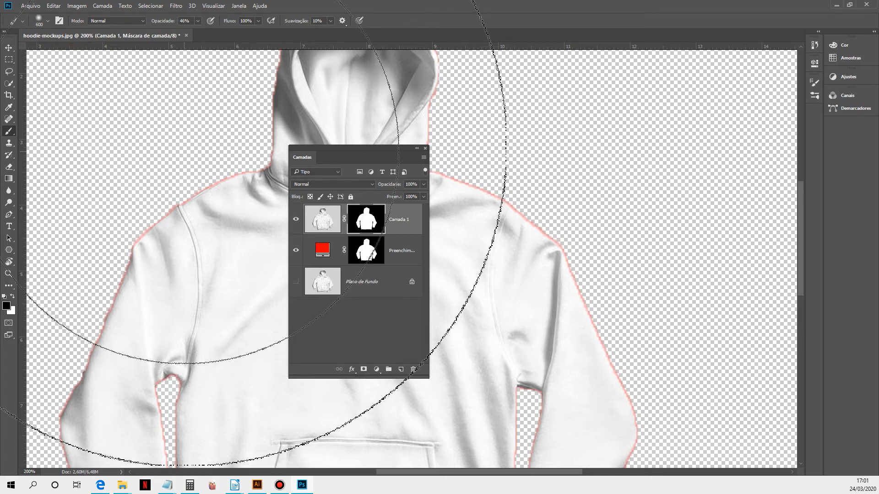
key("bracketleft")
key("bracketleft")
key("bracketleft")
key("bracketleft")
key("bracketleft")
key("bracketleft")
key("bracketleft")
key("bracketleft")
key("bracketleft")
key("bracketleft")
key("bracketleft")
key("bracketleft")
key("bracketleft")
key("bracketleft")
key("bracketleft")
left_click_drag(195, 199, 197, 246)
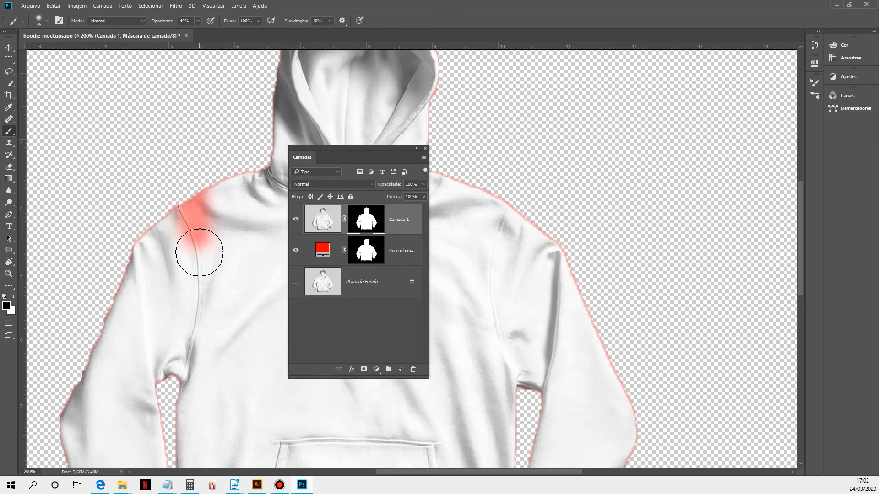
key("ctrl+z")
mouse_move(179, 205)
left_mouse_down()
mouse_move(251, 362)
mouse_move(293, 400)
left_mouse_up()
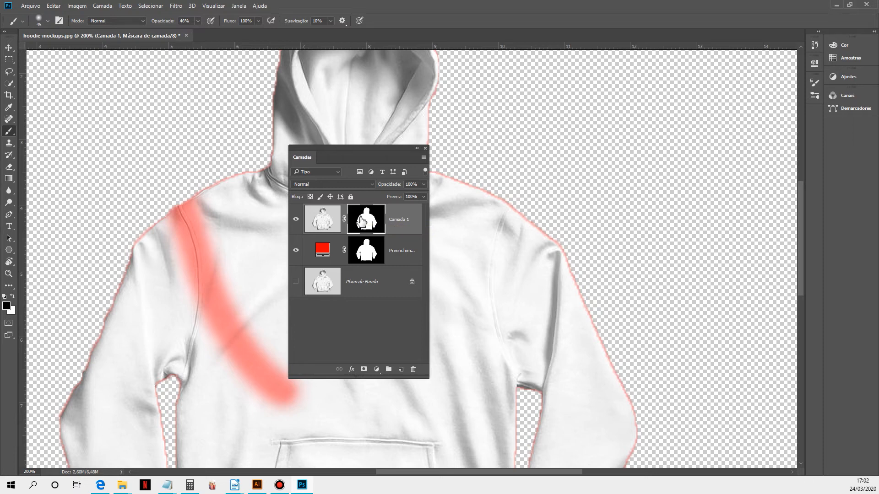
key("ctrl+z")
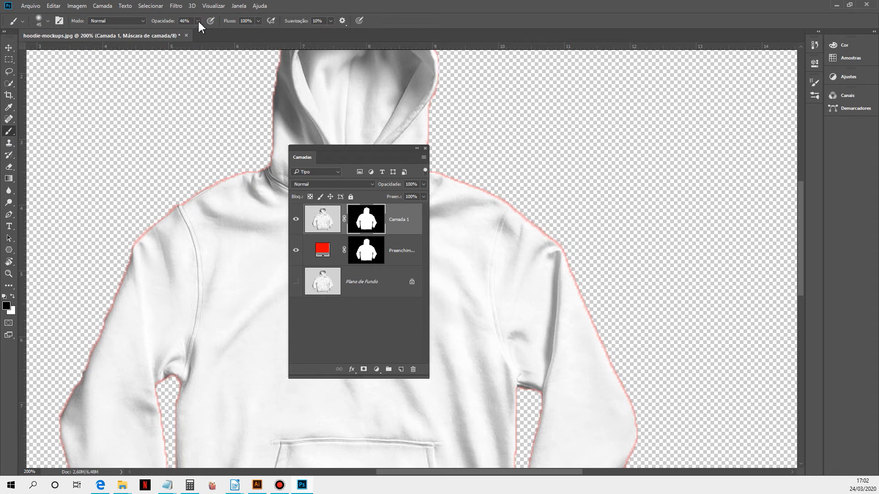
Step: Set the brush opacity to 100% and try another stroke along the left shoulder on the mask
left_click_drag(200, 21, 202, 41)
left_click_drag(204, 196, 227, 278)
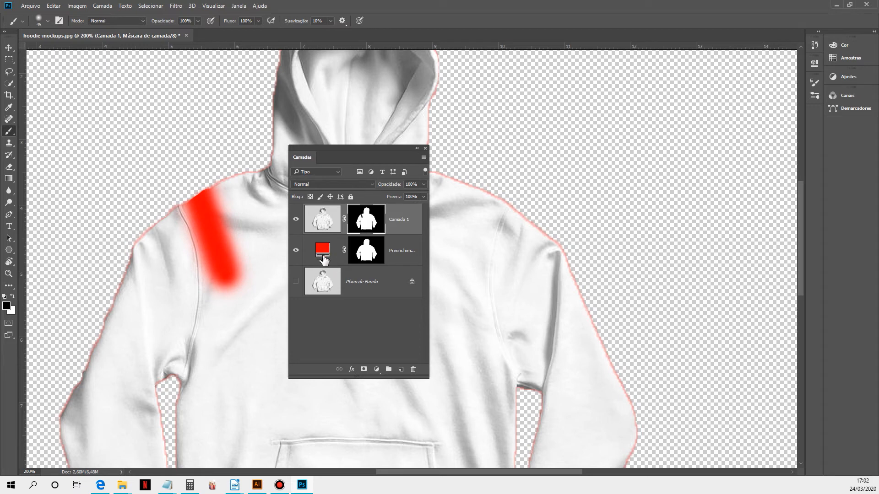
key("ctrl+z")
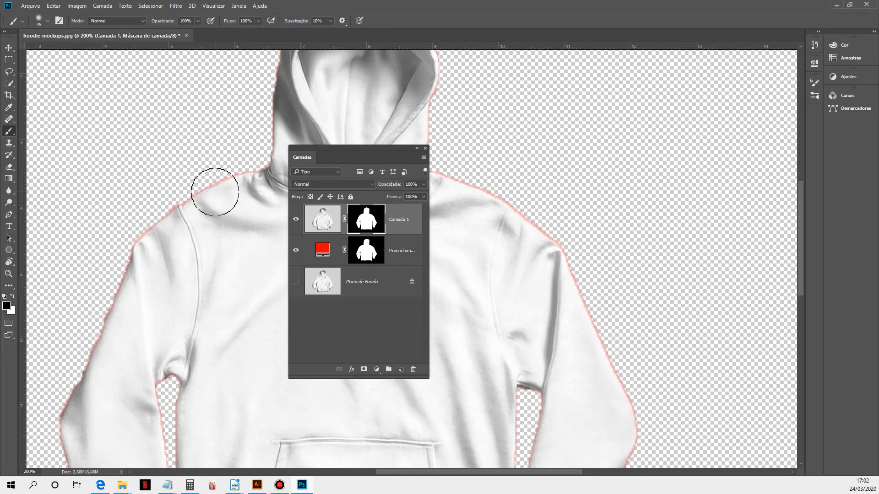
Step: Swap the foreground color to white, zoom in on the left shoulder and try a stroke on Camada 1's mask
left_click(12, 297)
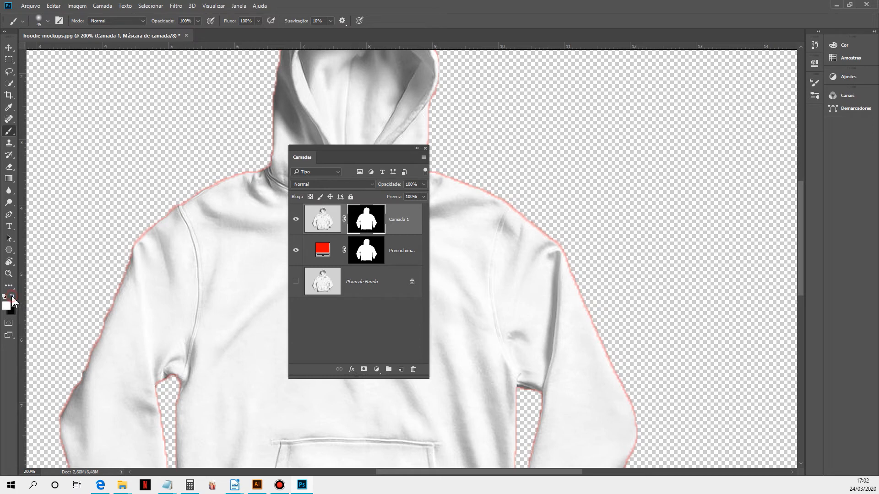
left_click(221, 179, "ctrl")
left_click(230, 200, "ctrl")
left_click(203, 150)
key("ctrl+z")
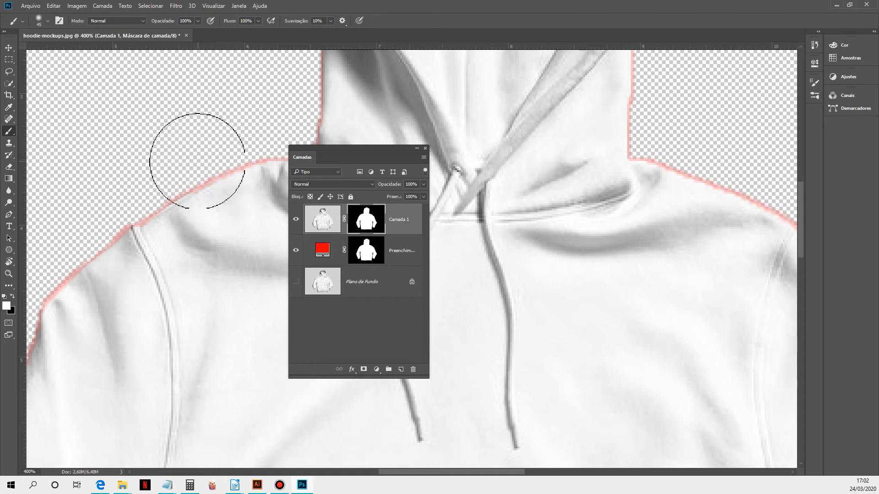
mouse_move(191, 167)
left_mouse_down()
mouse_move(186, 161)
mouse_move(91, 247)
left_mouse_up()
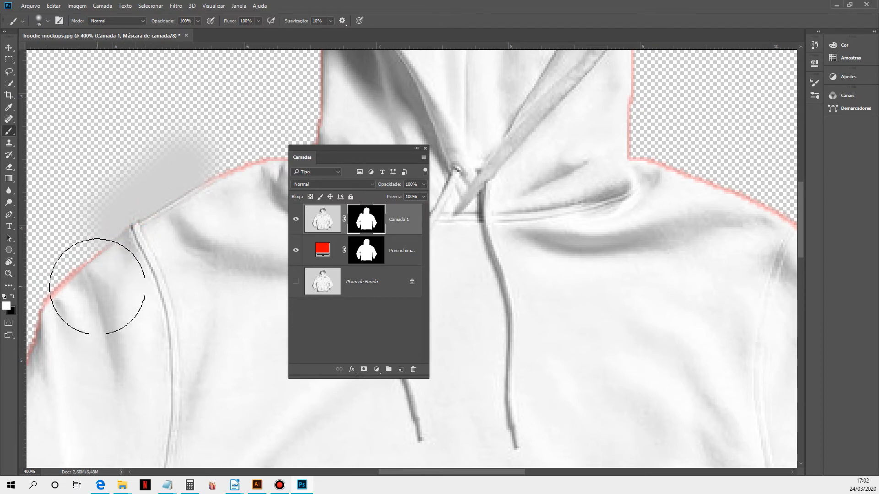
key("ctrl+z")
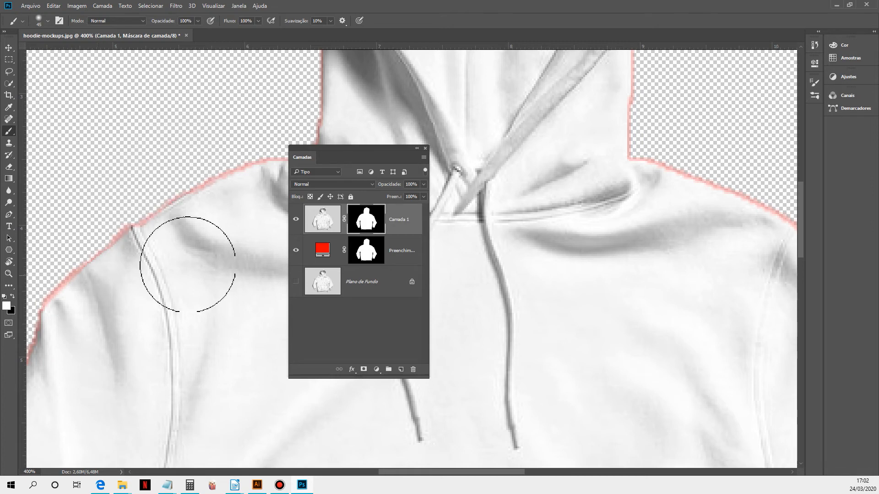
Step: Hide Camada 1, show the background, and paint the left shoulder edge on the fill layer's mask with black and white
left_click(296, 219)
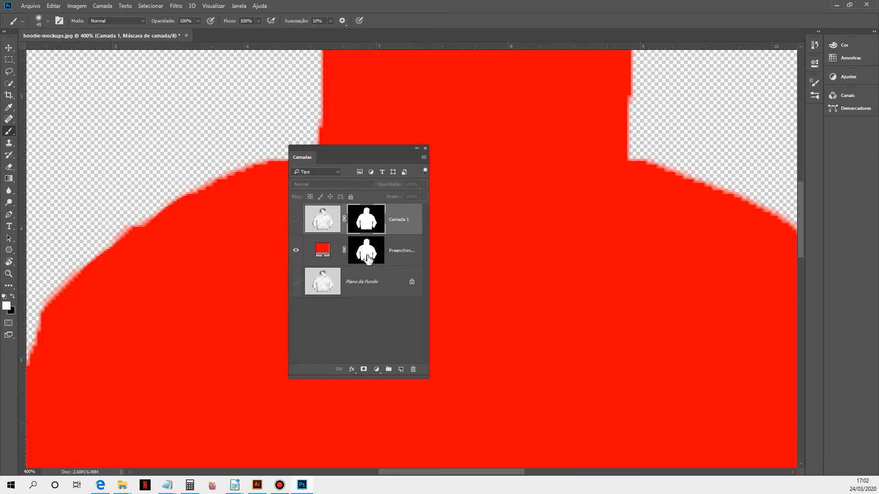
left_click(366, 260)
left_click(295, 283)
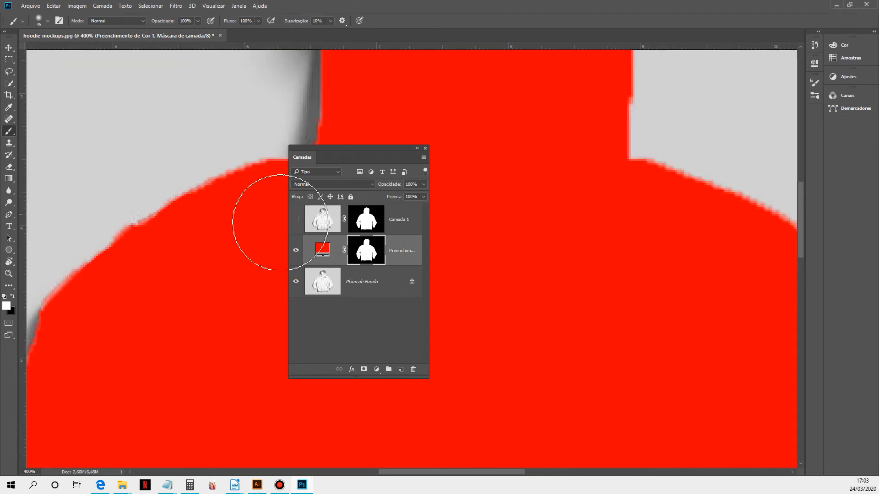
left_click_drag(253, 133, 235, 144)
key("ctrl+z")
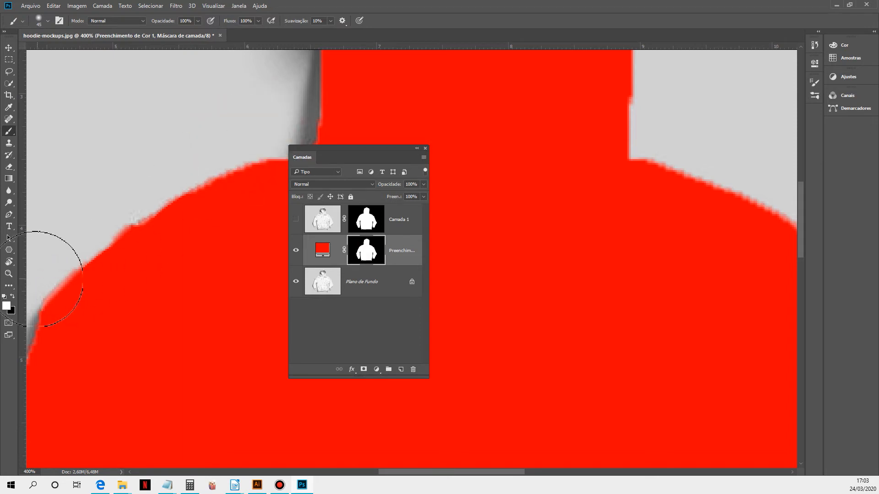
left_click(12, 296)
mouse_move(209, 153)
left_mouse_down()
mouse_move(177, 185)
mouse_move(96, 228)
mouse_move(81, 268)
mouse_move(213, 211)
mouse_move(156, 250)
mouse_move(191, 240)
mouse_move(175, 241)
mouse_move(210, 223)
mouse_move(190, 235)
left_mouse_up()
left_click(13, 296)
mouse_move(211, 215)
left_mouse_down()
mouse_move(153, 265)
mouse_move(170, 255)
mouse_move(169, 281)
left_mouse_up()
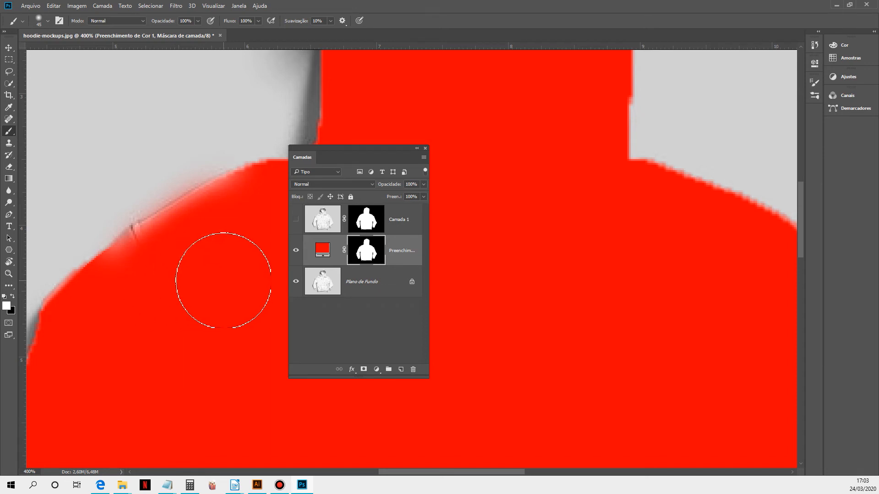
Step: Open the Brush Settings panel and try a test stroke on the fill layer's mask
left_click(813, 97)
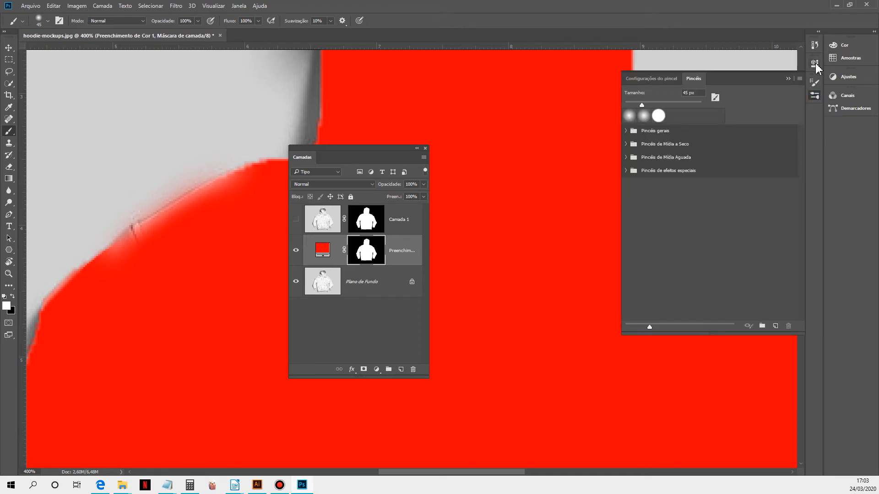
left_click(246, 8)
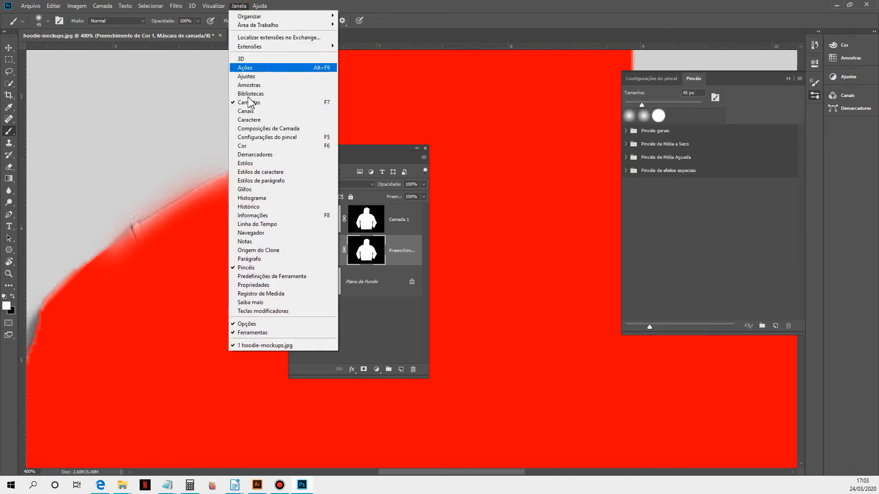
left_click(292, 138)
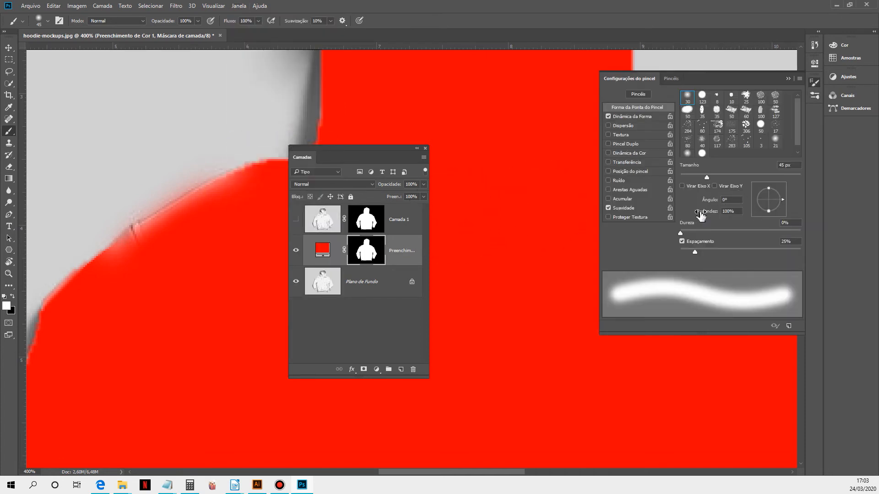
mouse_move(215, 134)
left_mouse_down()
mouse_move(157, 226)
mouse_move(170, 212)
left_mouse_up()
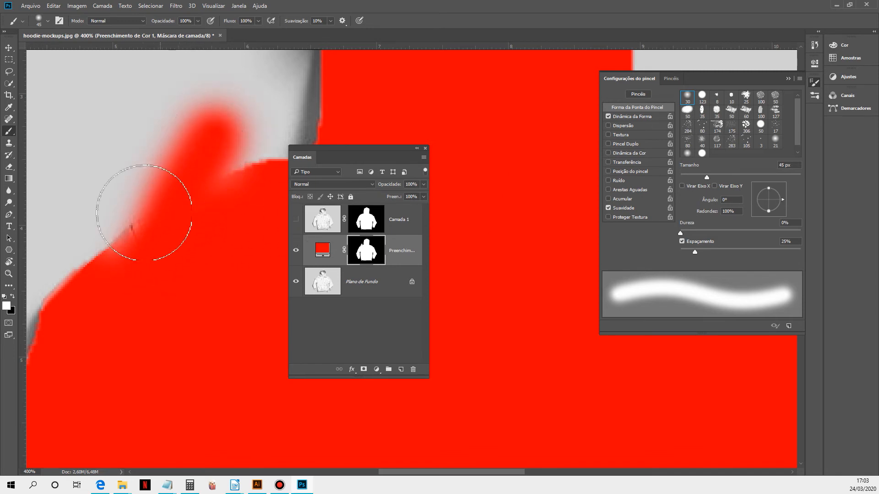
left_click_drag(217, 144, 191, 174)
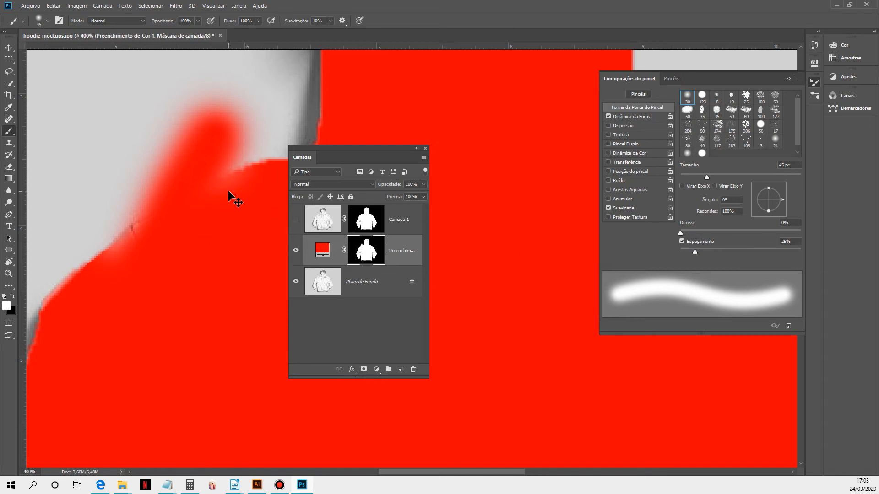
key("ctrl+z")
Step: Set the brush hardness to 100%, then to 68%, trying a test stroke after each change
left_click_drag(681, 233, 807, 237)
left_click_drag(171, 171, 137, 293)
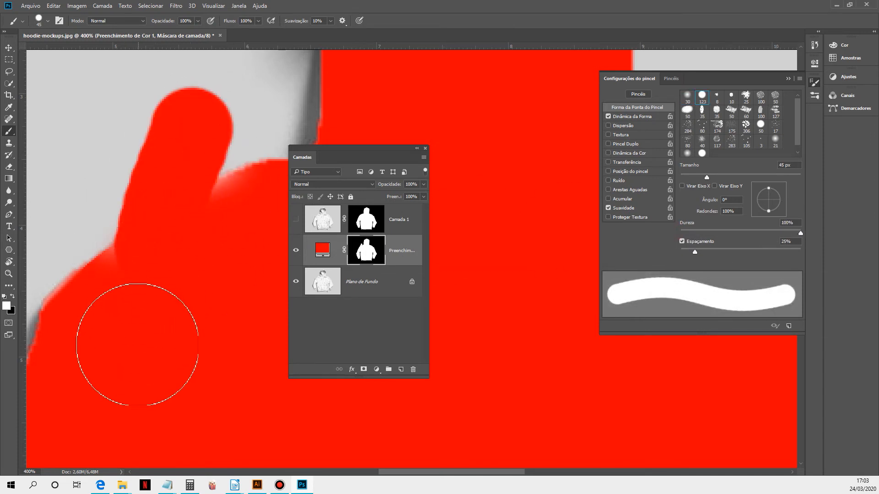
key("ctrl+z")
left_click_drag(800, 235, 762, 233)
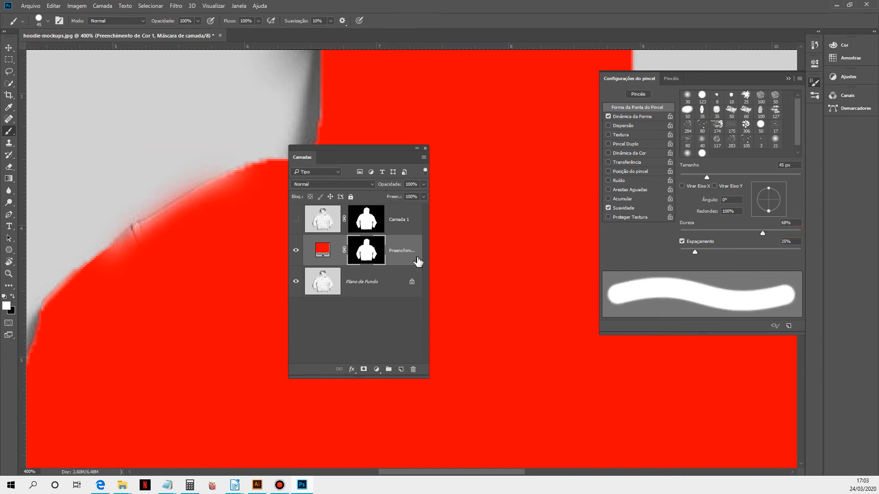
left_click_drag(157, 157, 147, 334)
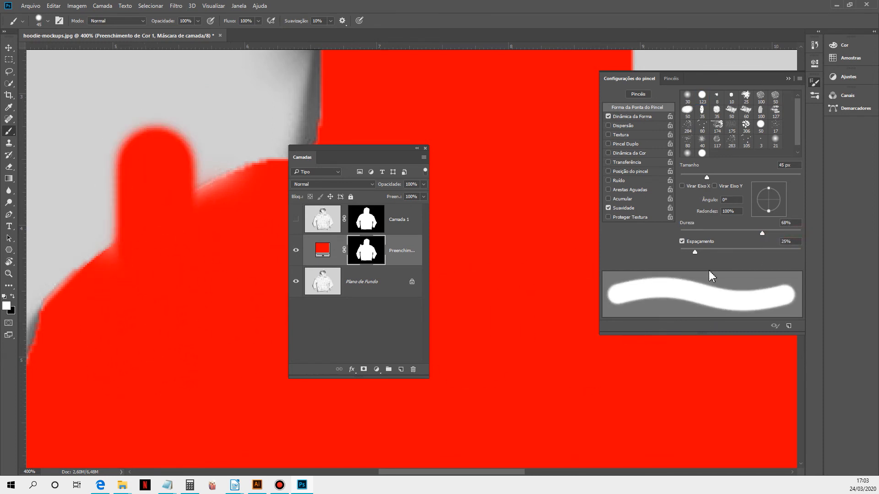
key("ctrl+z")
Step: Set the brush spacing to 1000%, then to 1%, trying a test stroke after each change
left_click_drag(696, 252, 800, 252)
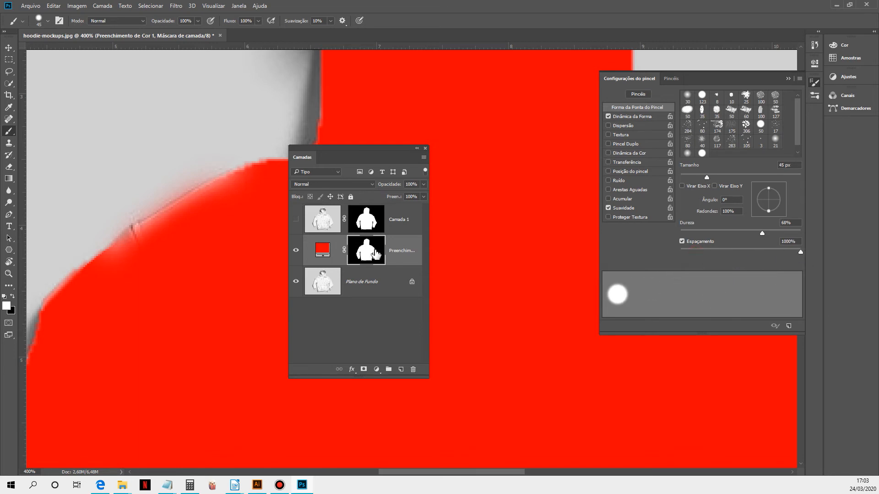
left_click(155, 118)
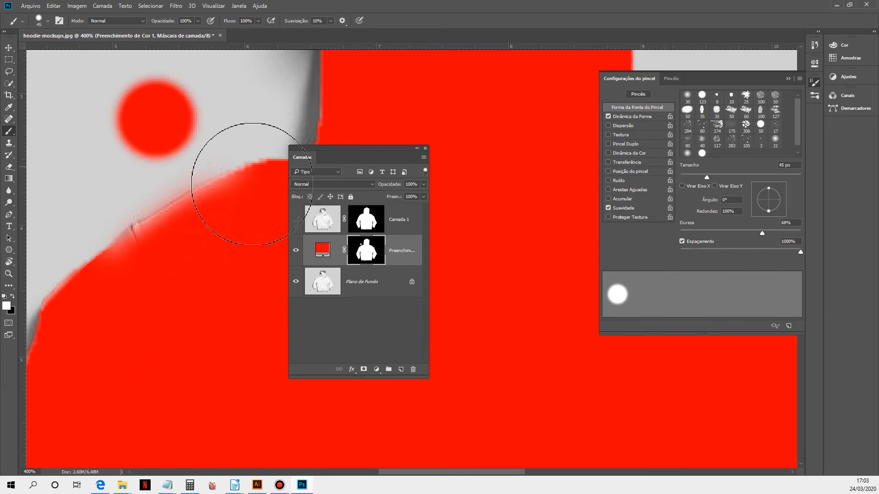
key("ctrl+z")
left_click_drag(800, 254, 706, 255)
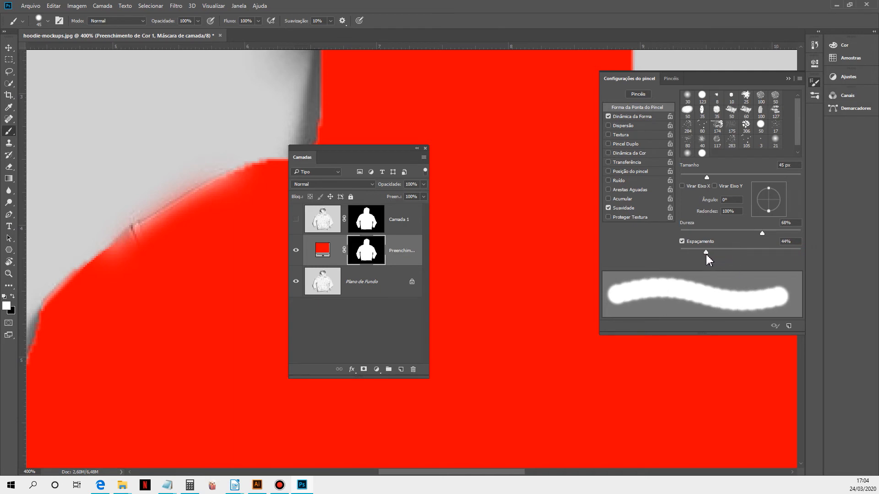
left_click_drag(706, 255, 669, 254)
mouse_move(195, 114)
left_mouse_down()
mouse_move(108, 299)
mouse_move(105, 360)
left_mouse_up()
key("ctrl+z")
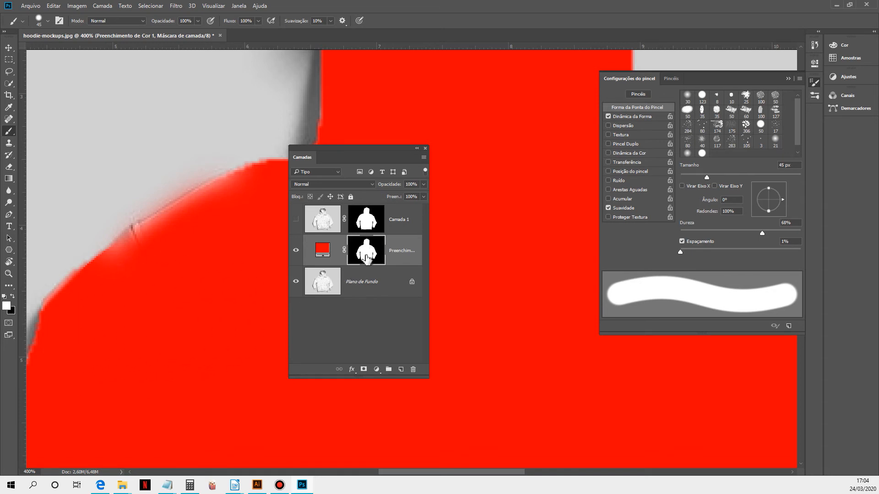
Step: Show Camada 1 again, select its mask and switch to the Move tool
left_click(296, 219)
left_click(363, 222)
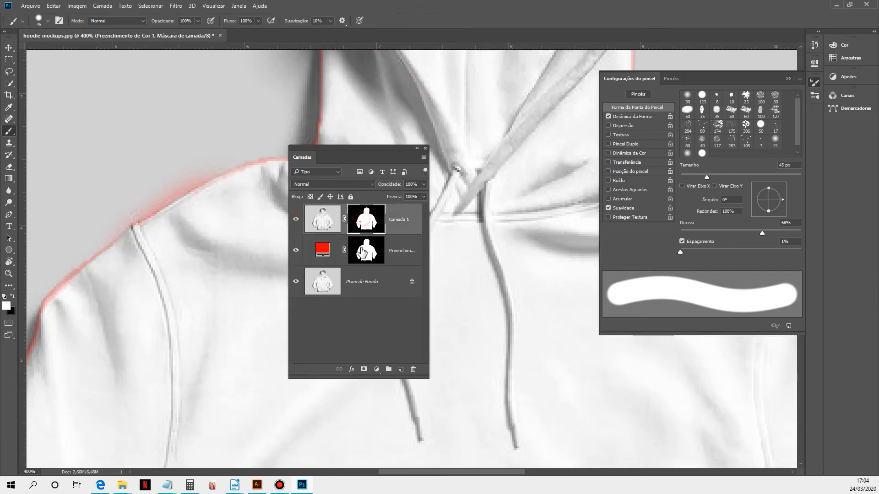
left_click(364, 222)
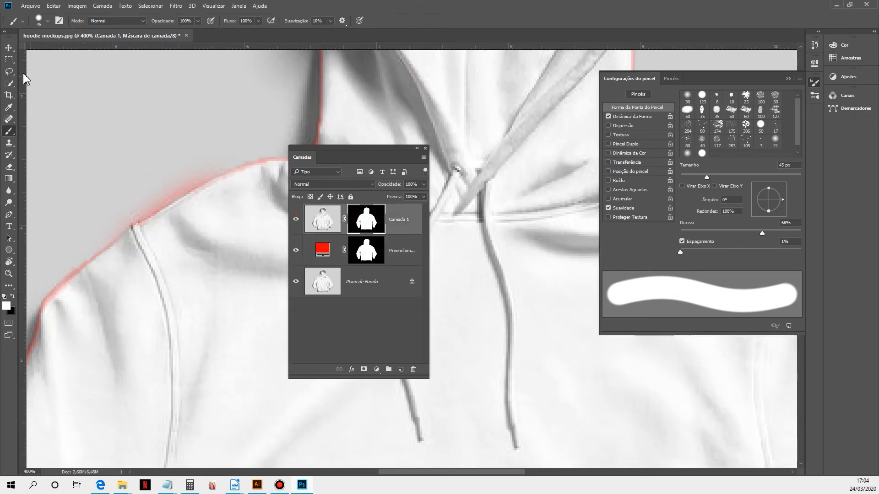
left_click(9, 50)
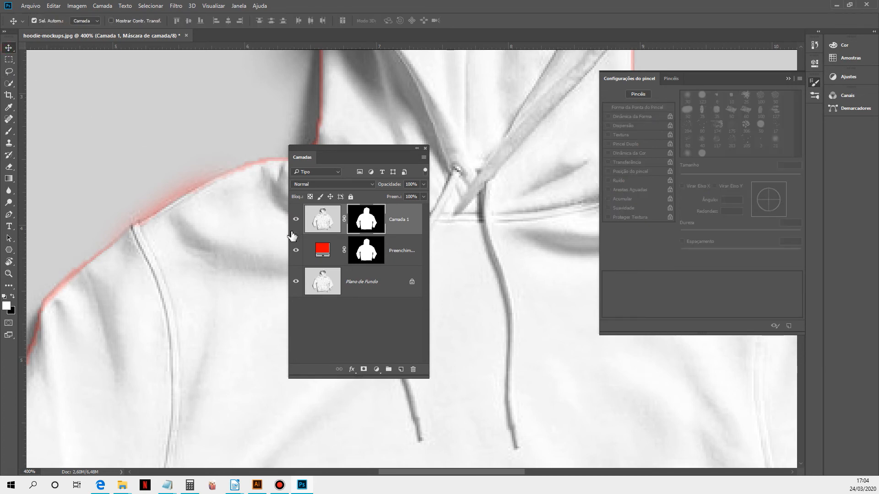
left_click_drag(330, 154, 434, 248)
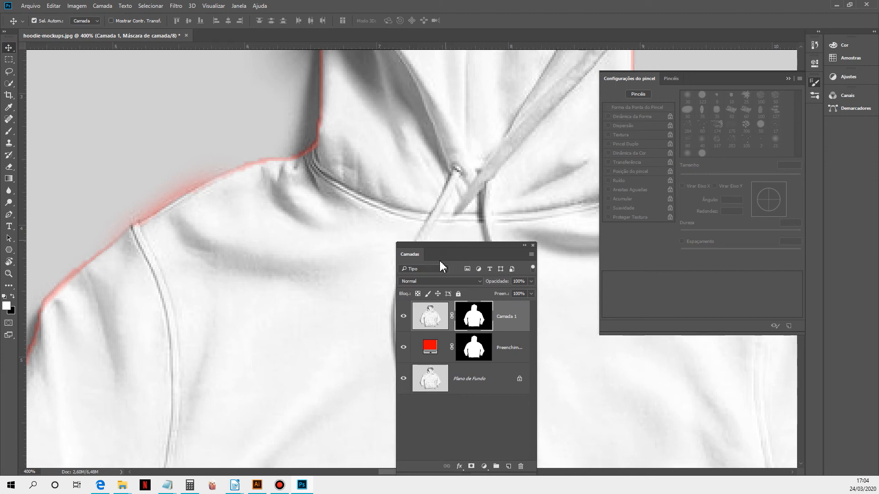
left_click(346, 273, "ctrl+alt")
left_click(347, 274, "ctrl+alt")
left_click(347, 273, "ctrl+alt")
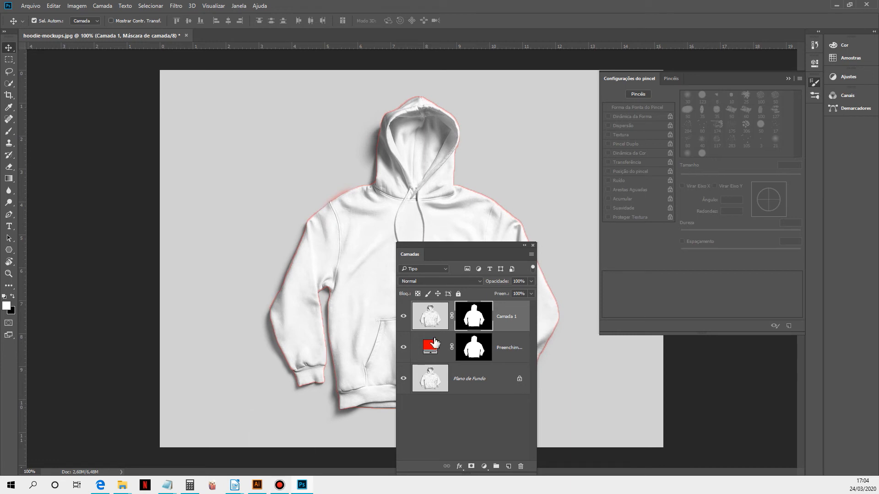
Step: Switch to Illustrator, select the green monster artwork, and return to Photoshop
left_click(257, 485)
left_click_drag(293, 300, 398, 390)
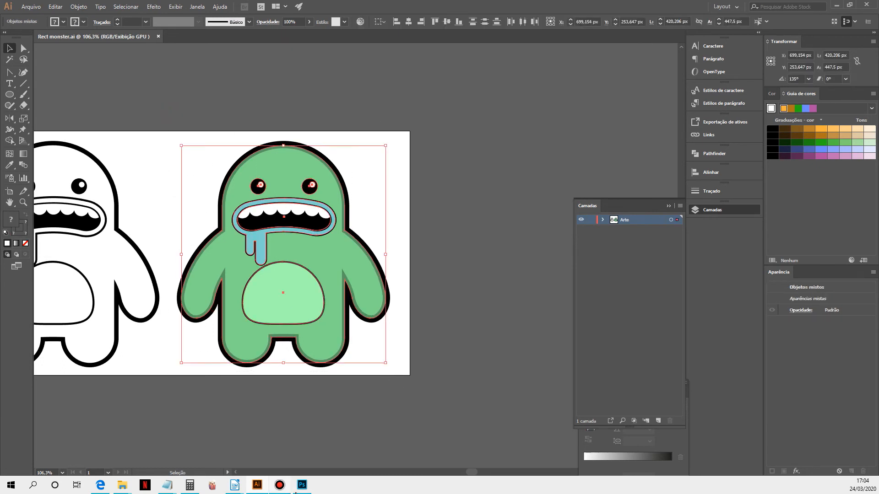
left_click(302, 485)
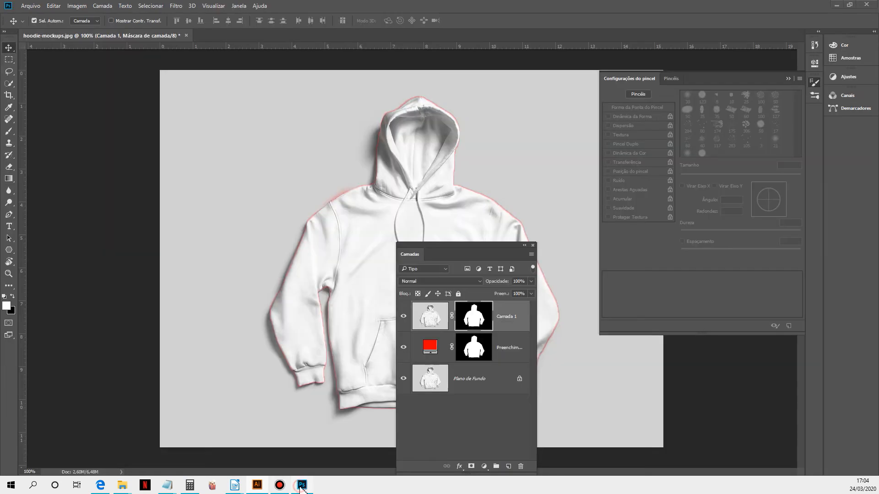
Step: Paste the monster into the hoodie document as a Smart Object and commit it, stopping the libraries sync
left_click(231, 232)
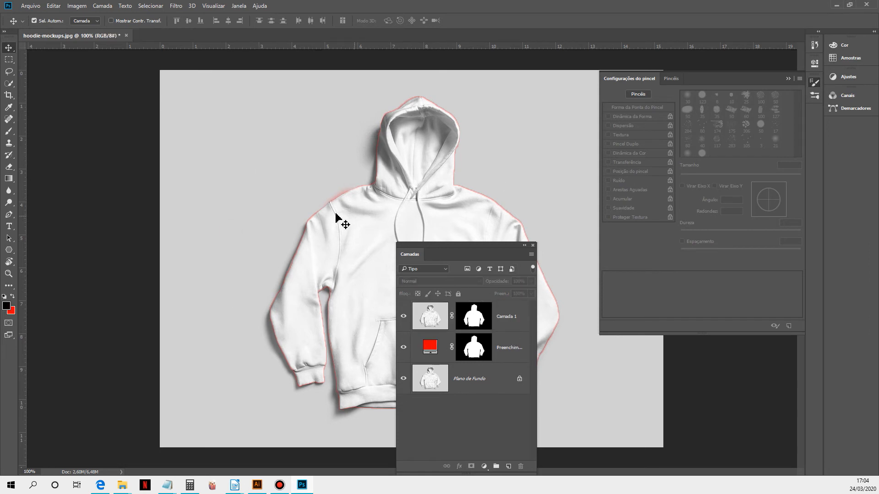
key("ctrl+v")
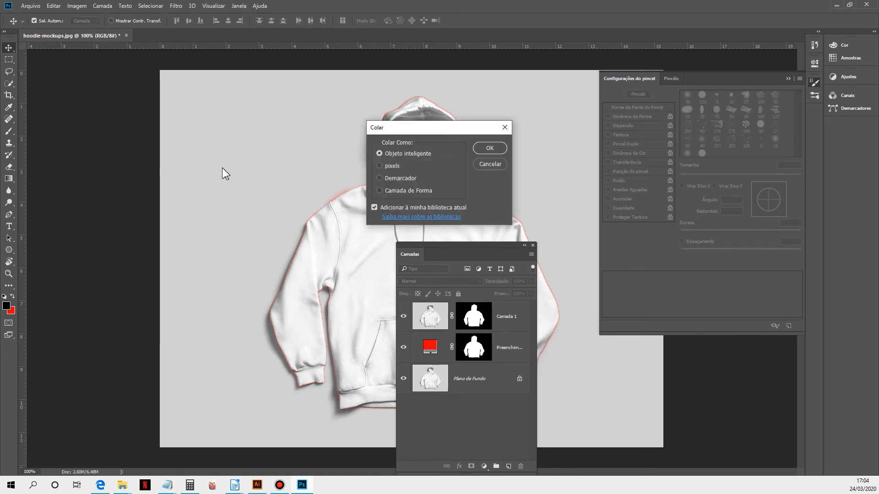
left_click(483, 150)
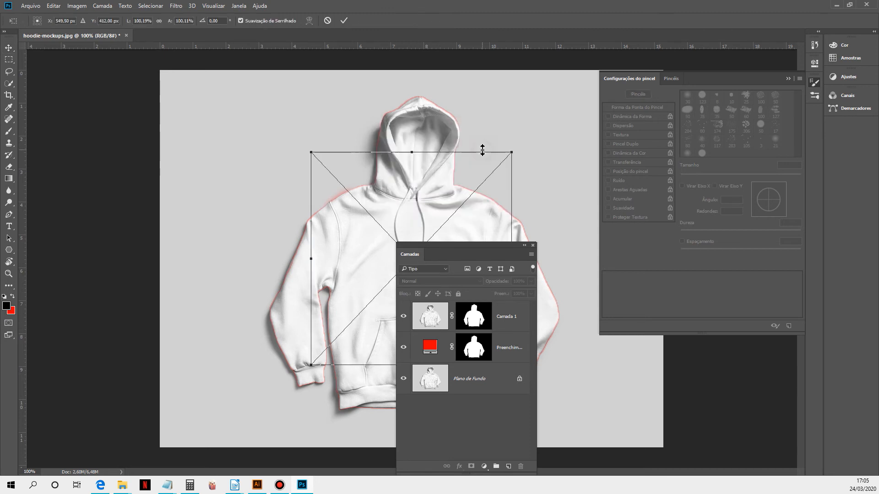
left_click(344, 20)
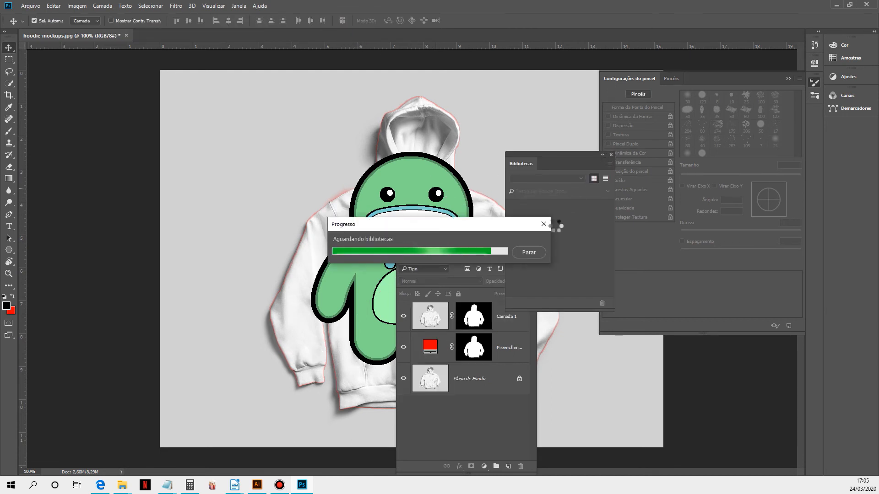
left_click(530, 252)
left_click(612, 156)
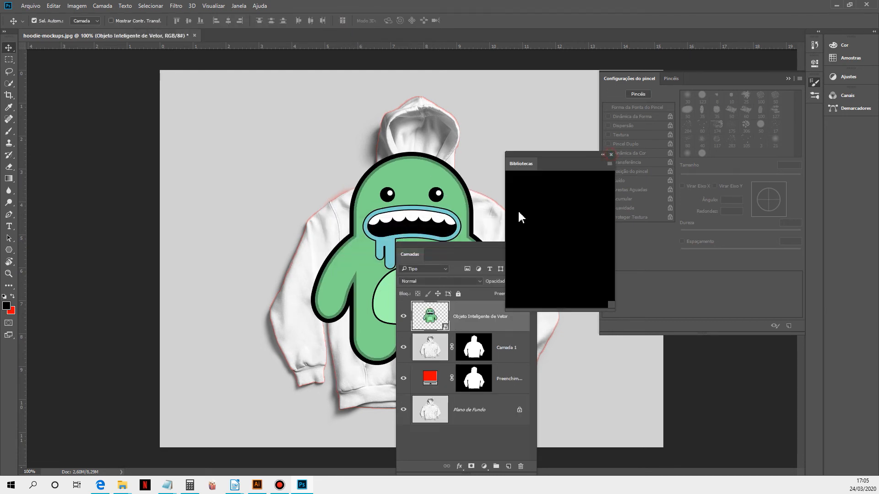
Step: Scale and center the monster on the hoodie's chest, then move its layer below Camada 1
key("ctrl+t")
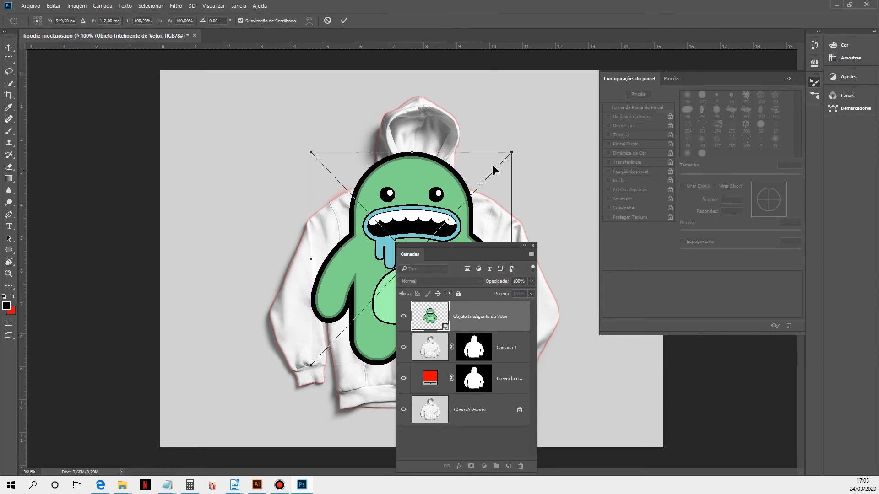
left_click_drag(513, 152, 482, 184)
left_click_drag(465, 252, 159, 137)
left_click_drag(417, 260, 435, 276)
left_click_drag(498, 199, 429, 267)
key("Return")
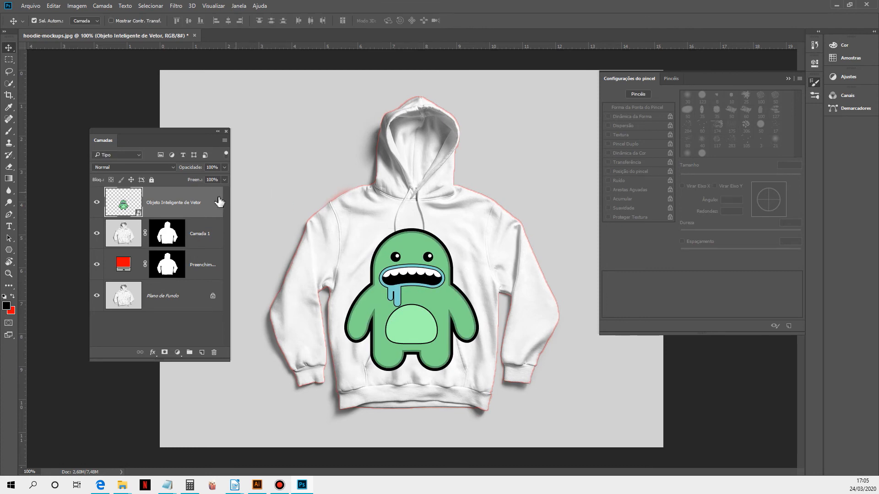
left_click_drag(164, 211, 160, 251)
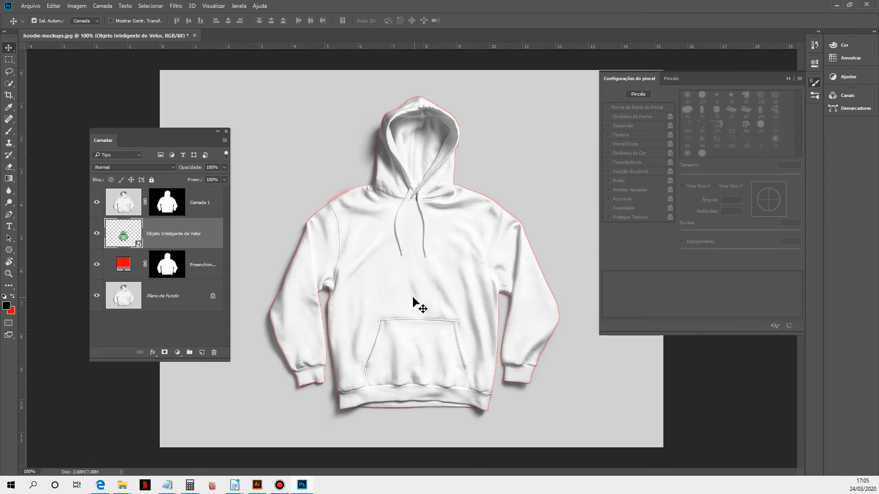
Step: Try Multiplicação and Cor Mais Escura blend modes on Camada 1, finally setting it to Escurecer
left_click(127, 207)
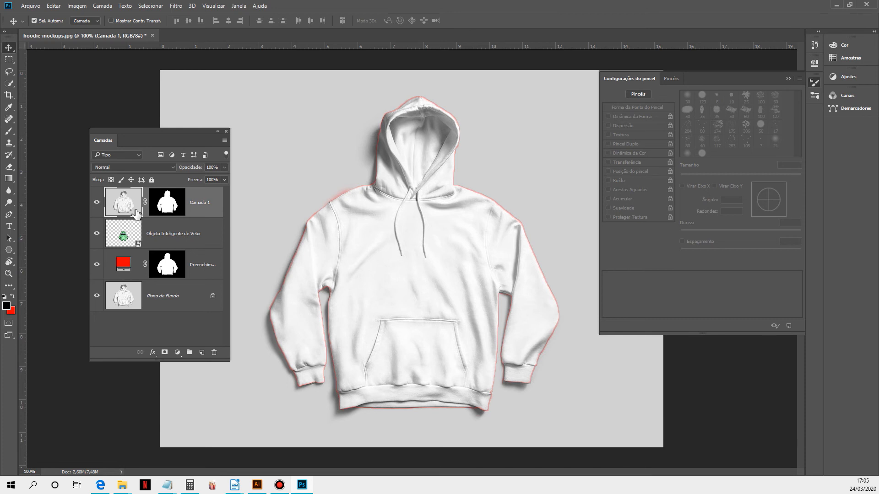
left_click(143, 168)
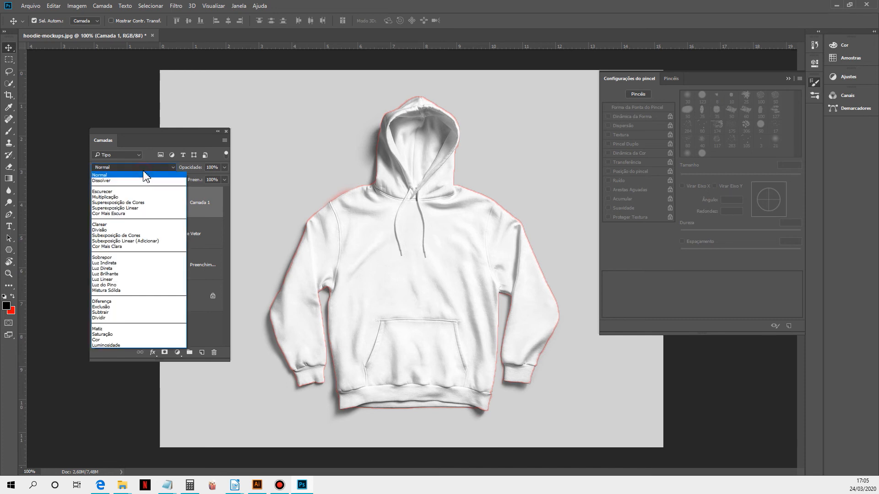
left_click(108, 198)
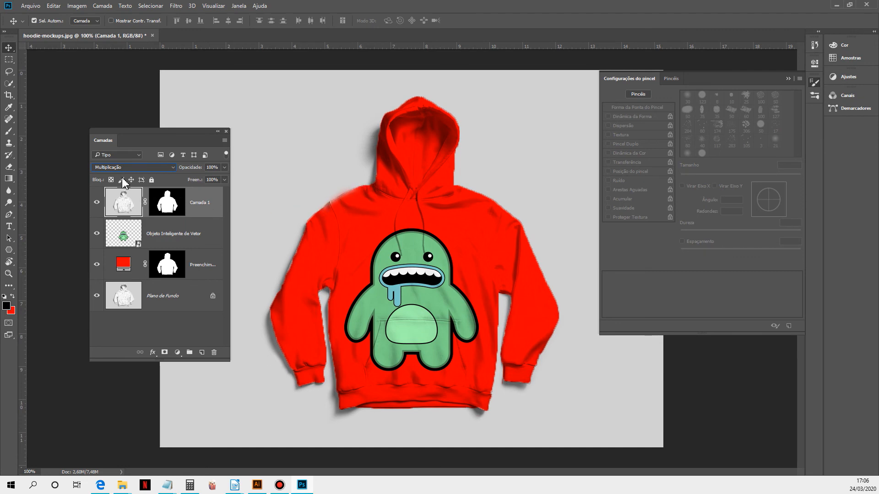
left_click(137, 167)
left_click(113, 218)
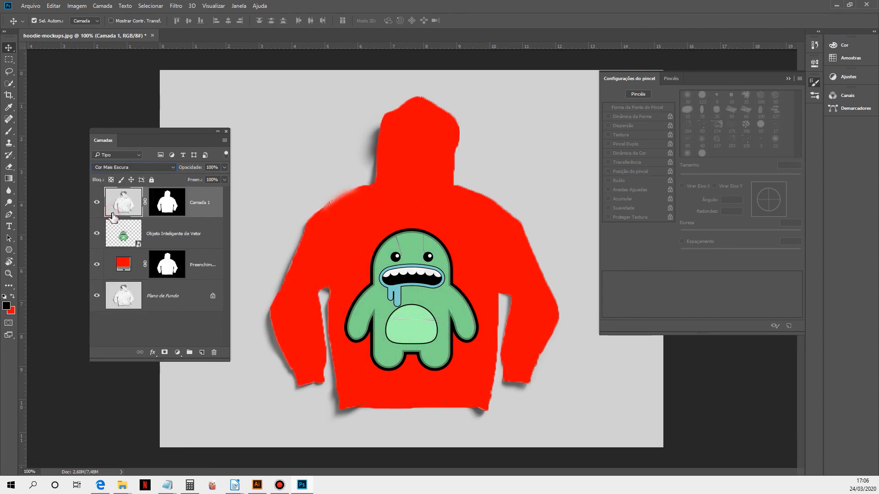
left_click(137, 167)
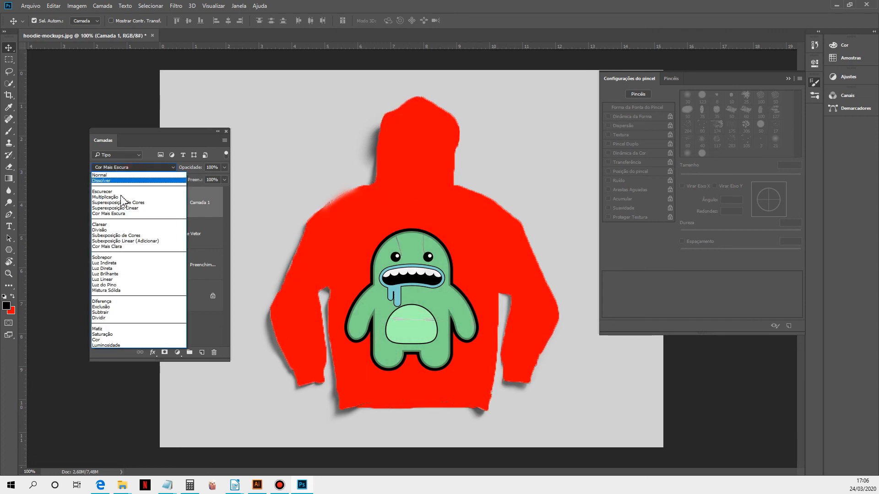
left_click(108, 192)
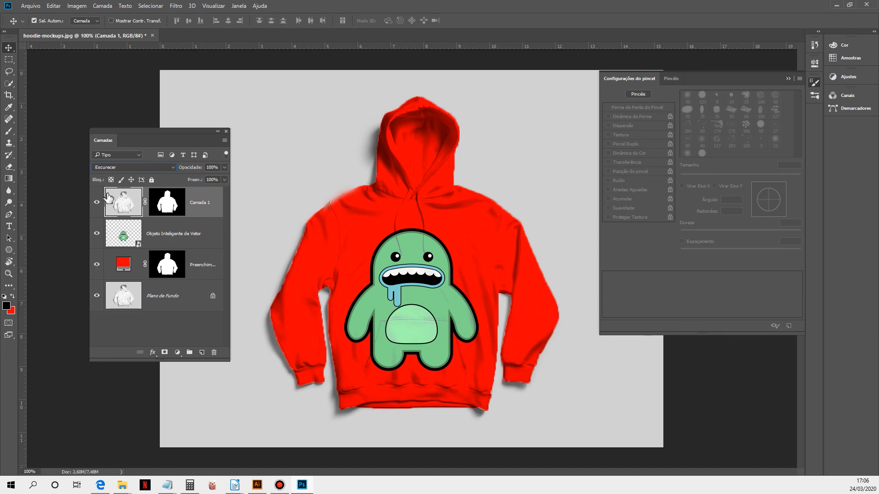
Step: Rasterize the monster's smart object layer
left_click(154, 235)
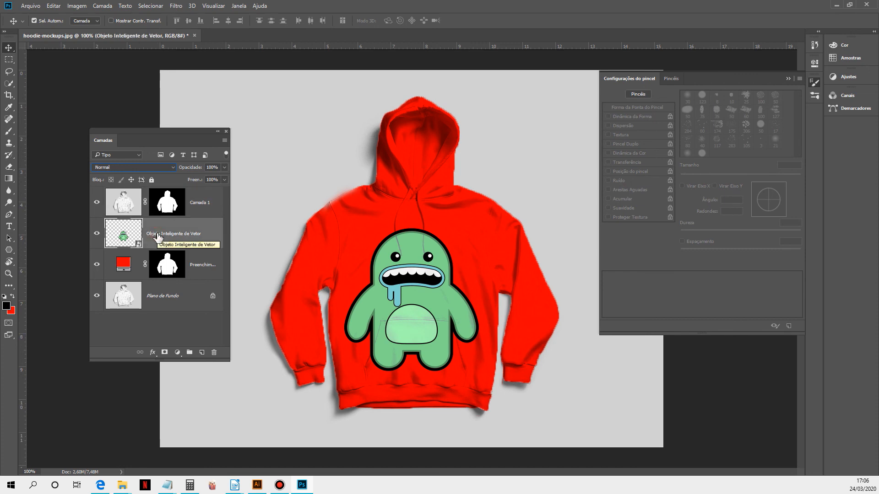
right_click(157, 235)
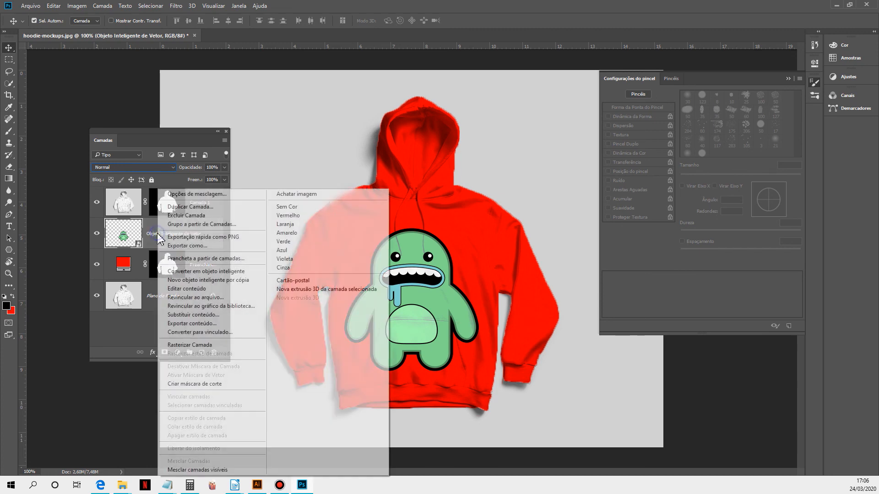
left_click(204, 346)
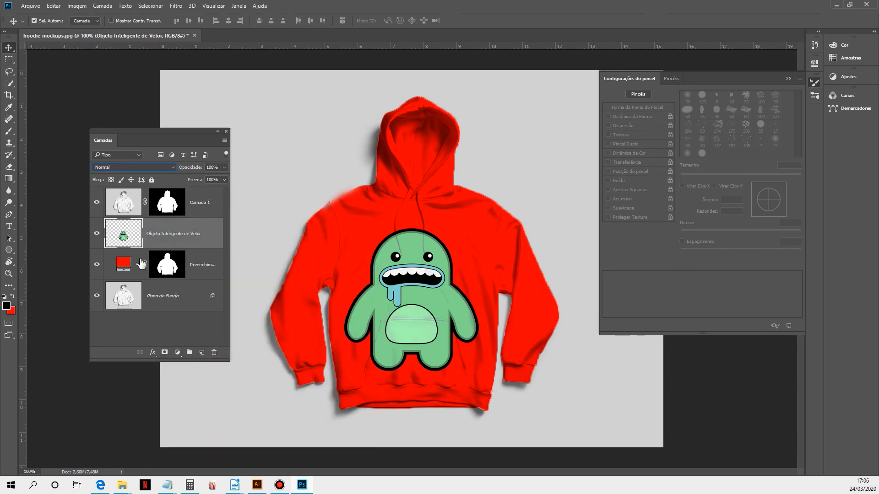
Step: Zoom in on the chest and add a layer mask to the monster layer
left_click(8, 84)
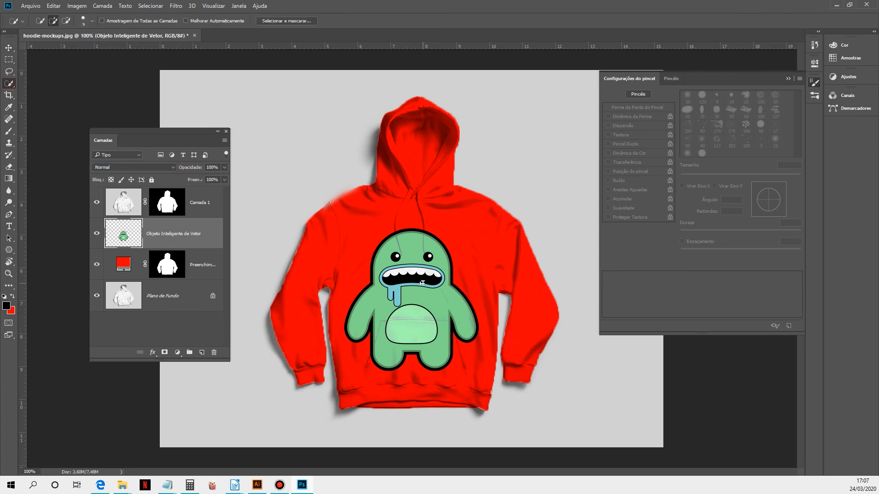
scroll(422, 283, "up", 1)
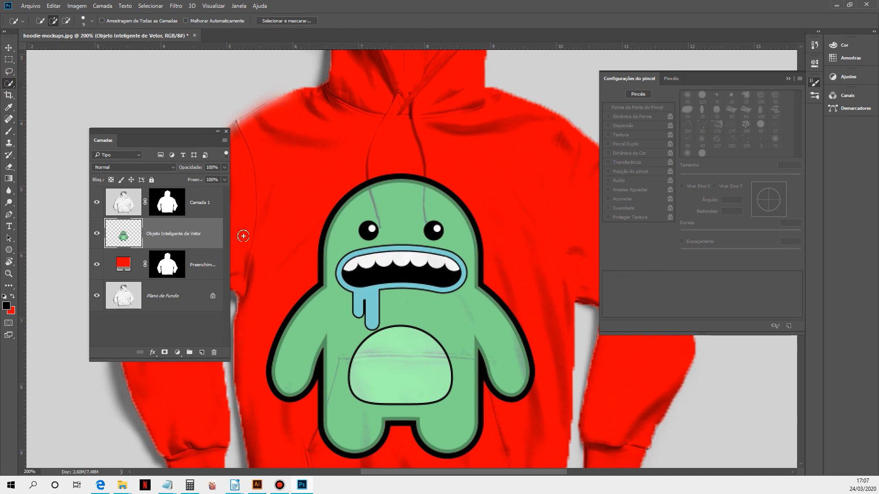
left_click(123, 238, "ctrl")
left_click(165, 352)
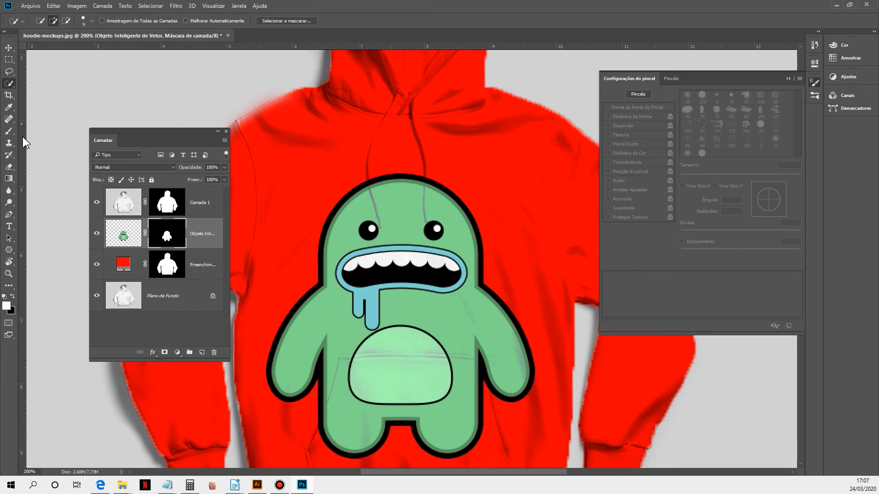
Step: Set up the Brush tool with 70% hardness, about 50 px size, and black as the foreground color
left_click(9, 131)
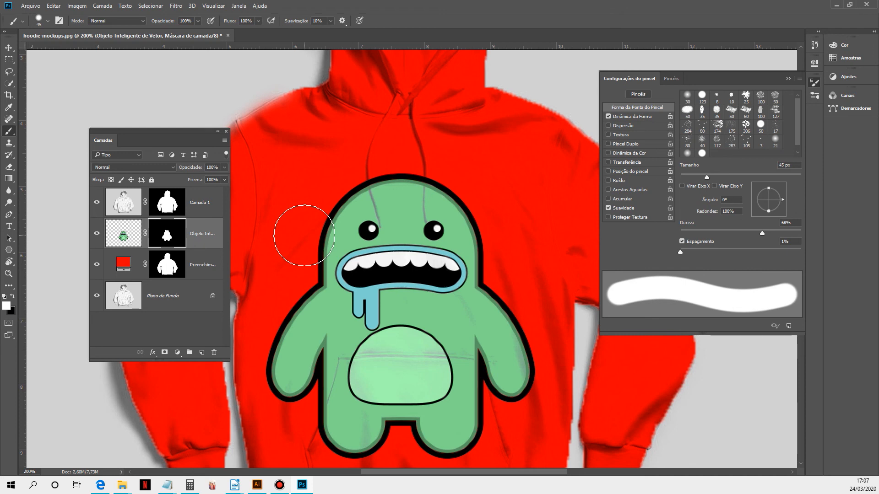
left_click(239, 6)
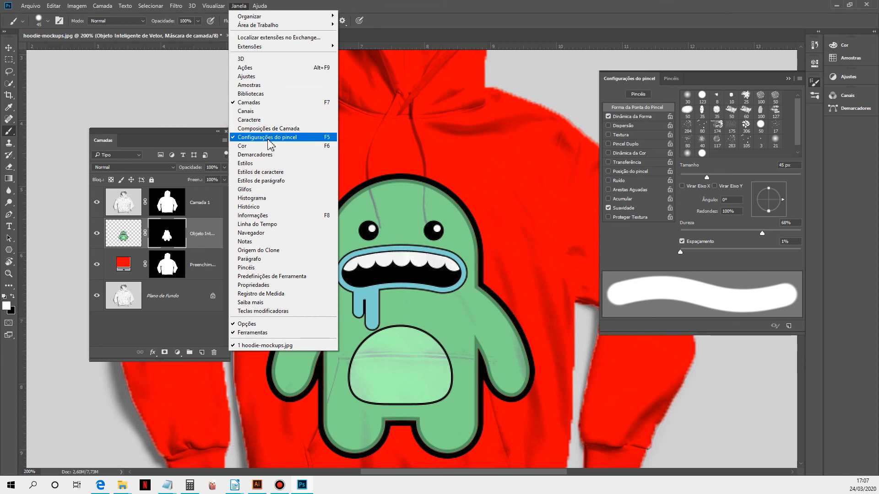
mouse_move(762, 232)
left_mouse_down()
mouse_move(745, 234)
mouse_move(765, 232)
left_mouse_up()
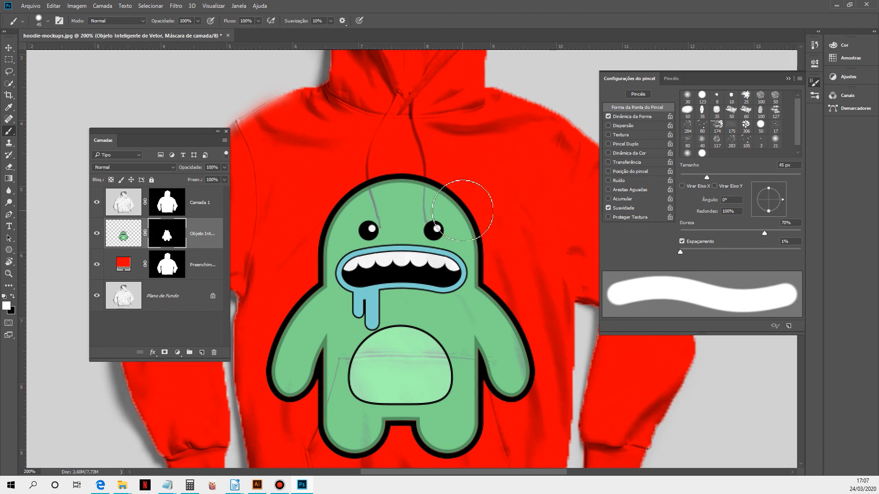
key("bracketleft")
key("bracketleft")
key("bracketright")
key("bracketright")
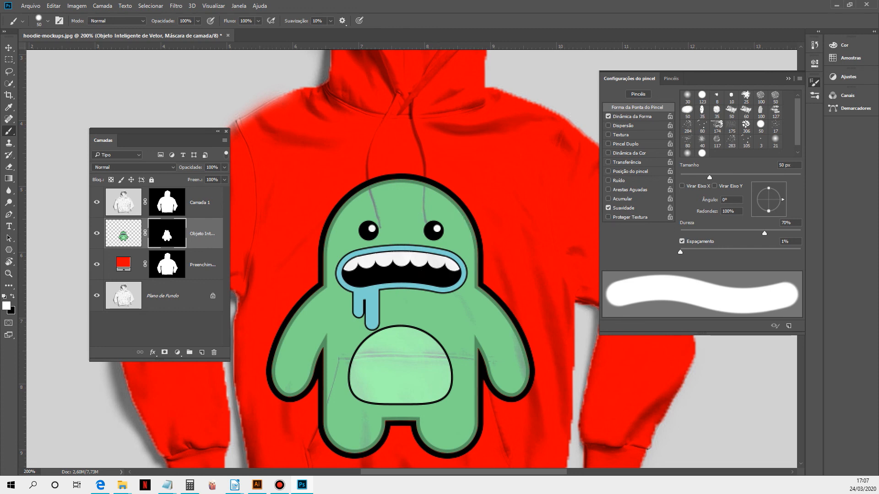
key("x")
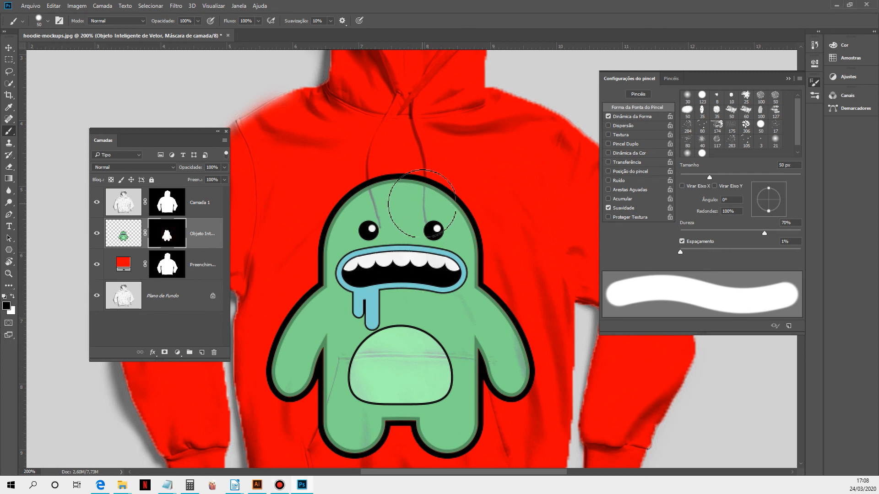
Step: Paint the monster's mask over both drawstrings with a 10 px brush so they show through, then switch to the Move tool
key("bracketleft")
key("bracketleft")
key("bracketleft")
key("bracketleft")
key("bracketleft")
key("bracketleft")
key("bracketleft")
key("bracketleft")
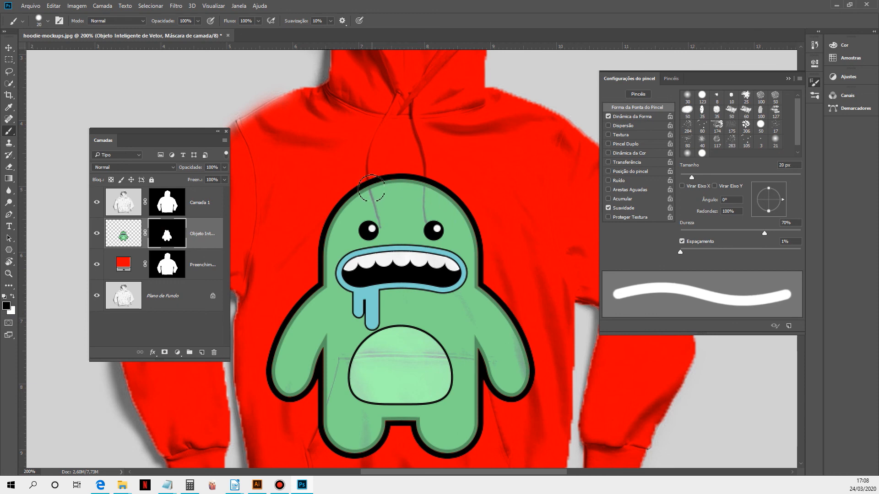
left_click_drag(380, 223, 370, 155)
left_click_drag(428, 221, 422, 158)
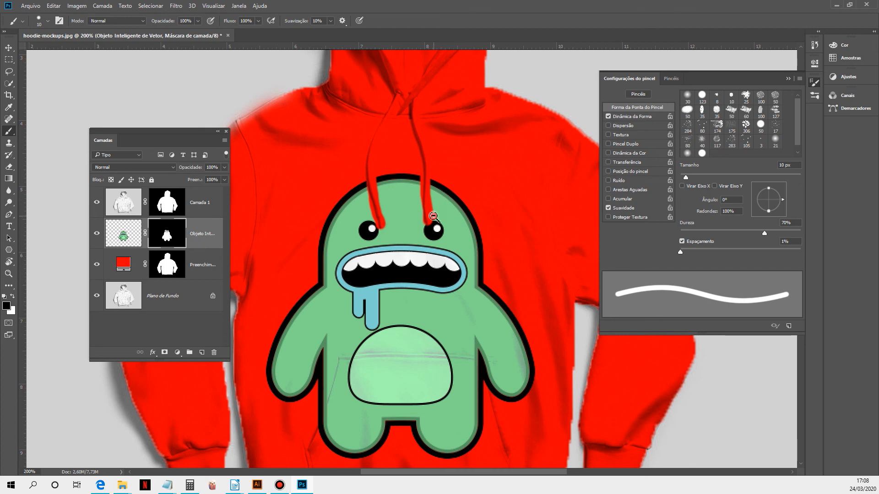
key("ctrl+minus")
key("ctrl+minus")
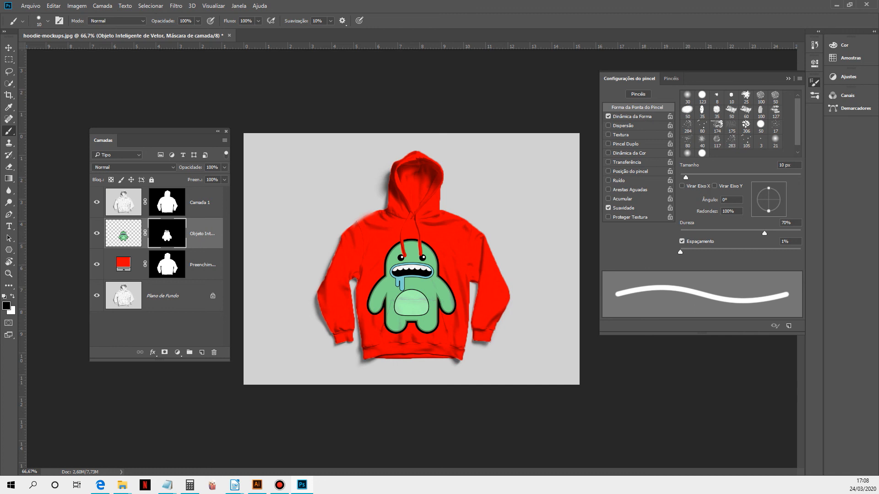
left_click(9, 47)
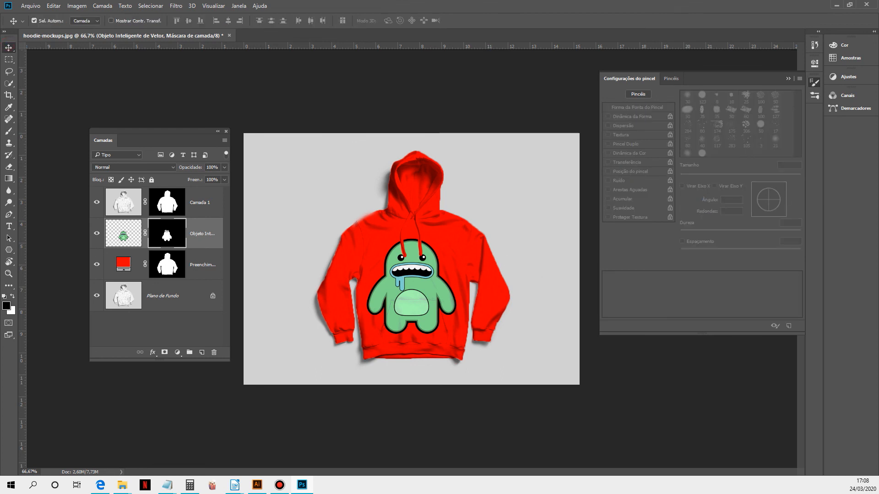